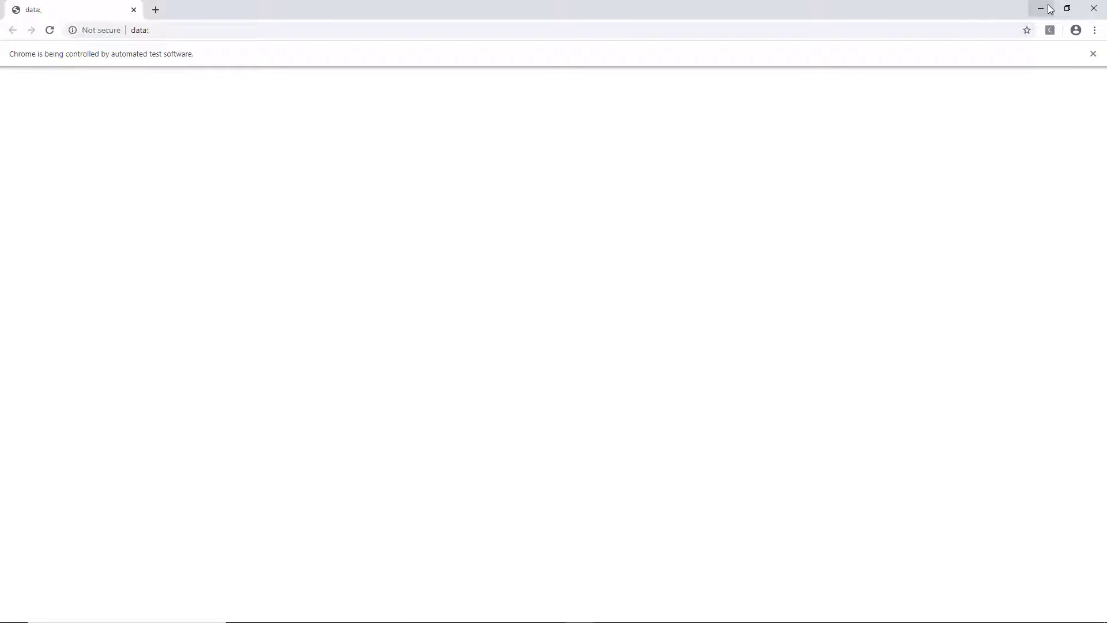
# - Minimize the automated Chrome window and terminate the running Maven test job in Command Prompt
pyautogui.click(1048, 6)
pyautogui.click(480, 246)
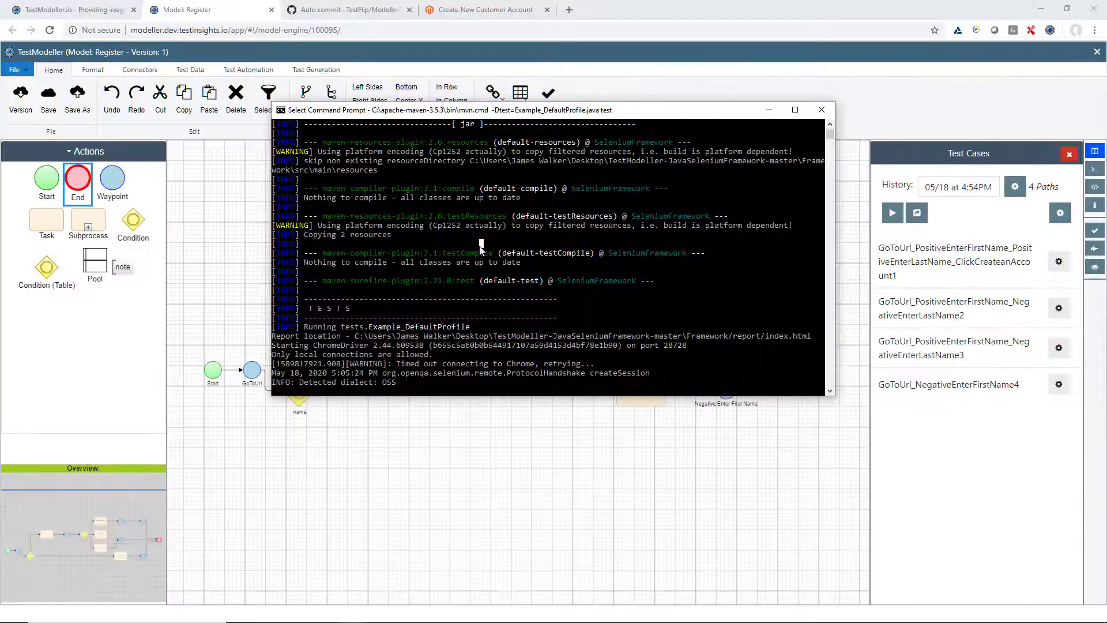
pyautogui.hotkey('ctrl', 'c')
pyautogui.hotkey('ctrl', 'c')
pyautogui.hotkey('ctrl', 'c')
pyautogui.press('Return')
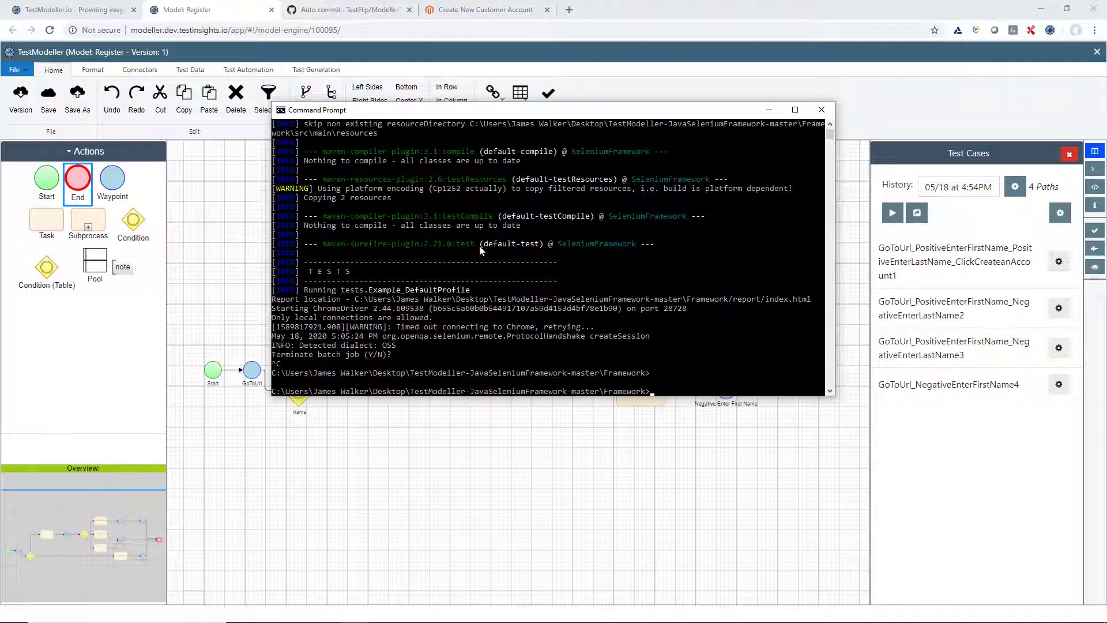
# - Recall the last Maven command, C:\apache-maven-3.5.3\bin\mvn.cmd -Dtest=Example_DefaultProfile.java test, and copy it
pyautogui.press('Up')
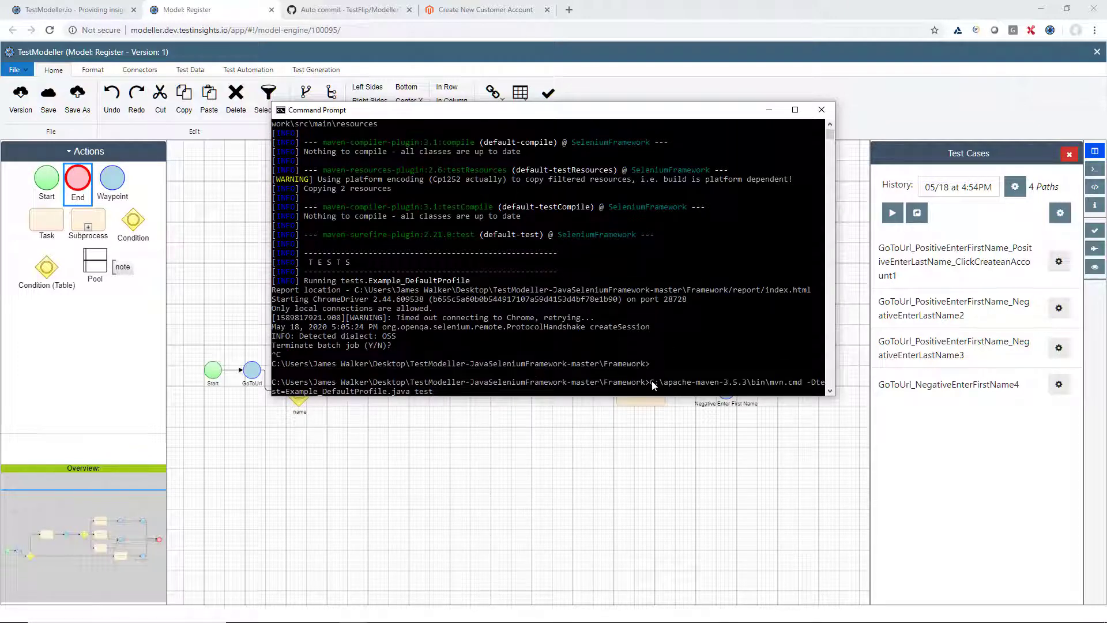
pyautogui.moveTo(651, 382); pyautogui.dragTo(663, 387)
pyautogui.hotkey('ctrl', 'c')
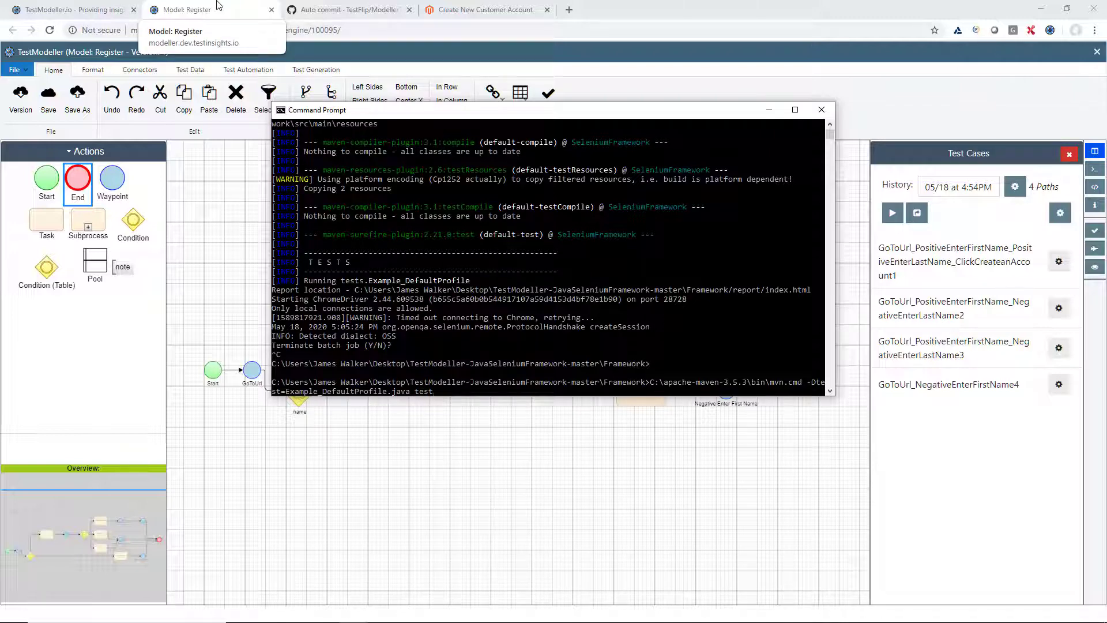
# - Switch to TestModeller and open Java Tutorial Framework for editing from the code templates in the workspace configuration
pyautogui.click(108, 11)
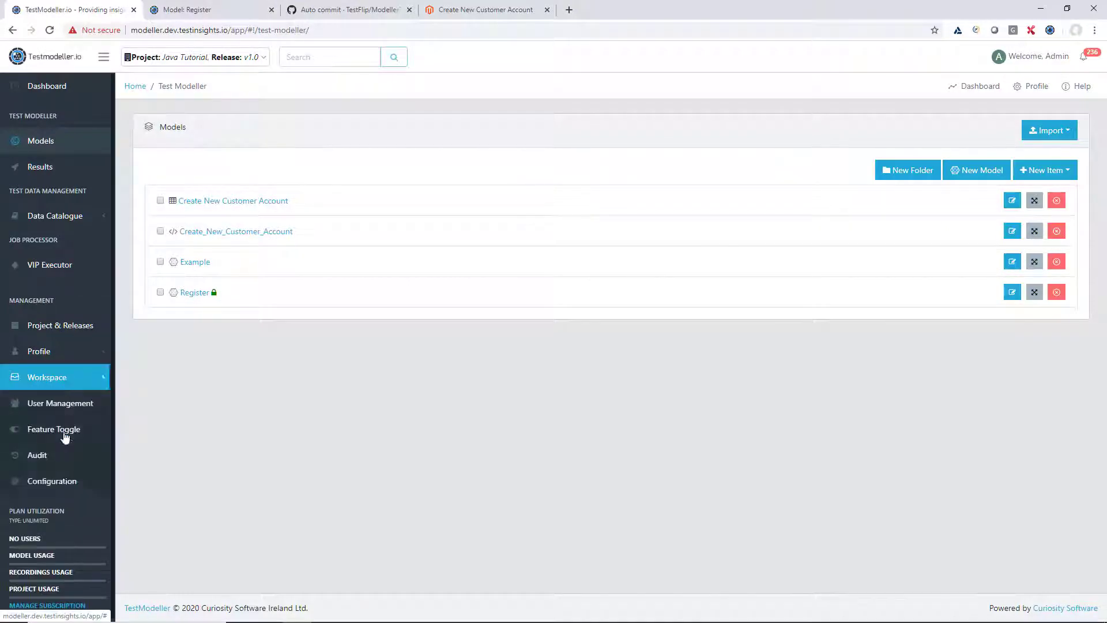
pyautogui.click(67, 482)
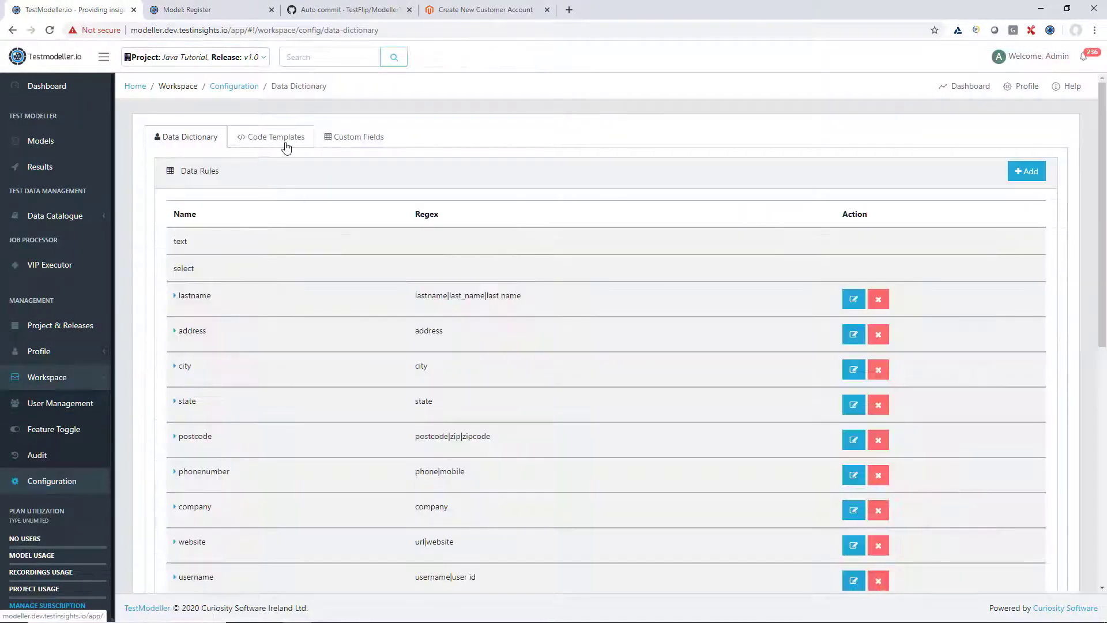
pyautogui.click(285, 147)
pyautogui.scroll(-2, 293, 437)
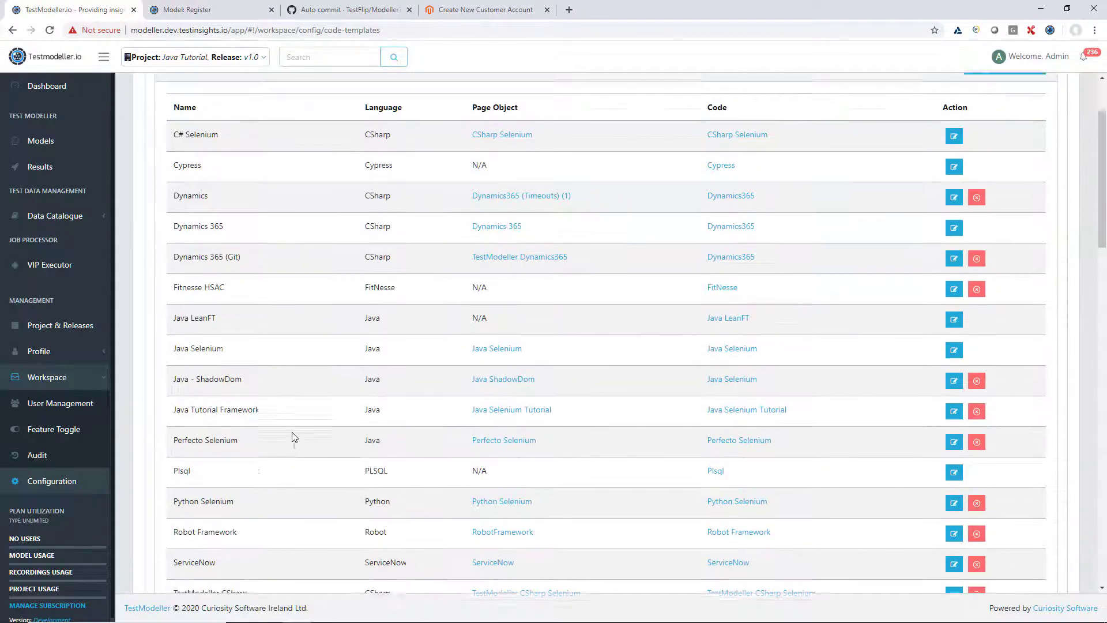
pyautogui.click(957, 406)
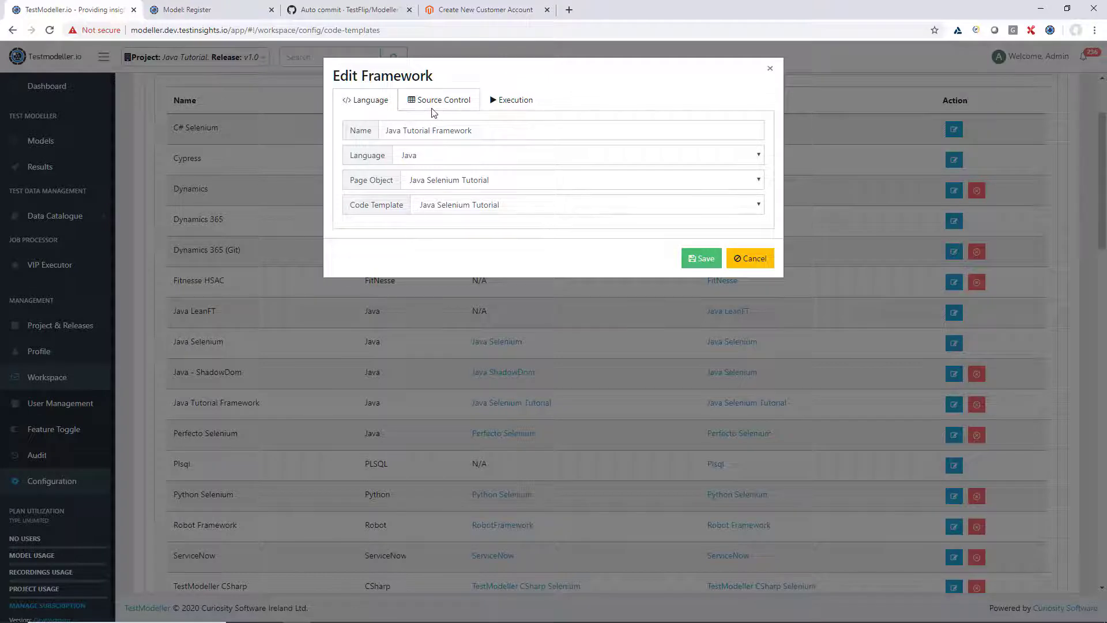
# - Enable Execute on Publish for the framework and choose the repository's Framework folder as its execution directory
pyautogui.click(433, 110)
pyautogui.click(526, 97)
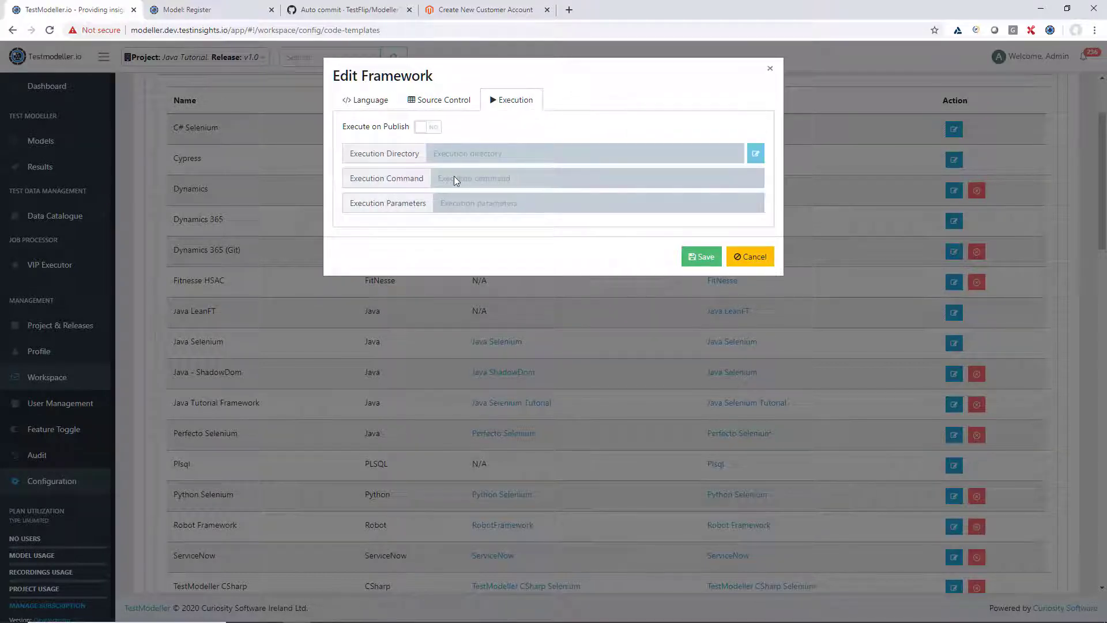
pyautogui.click(424, 130)
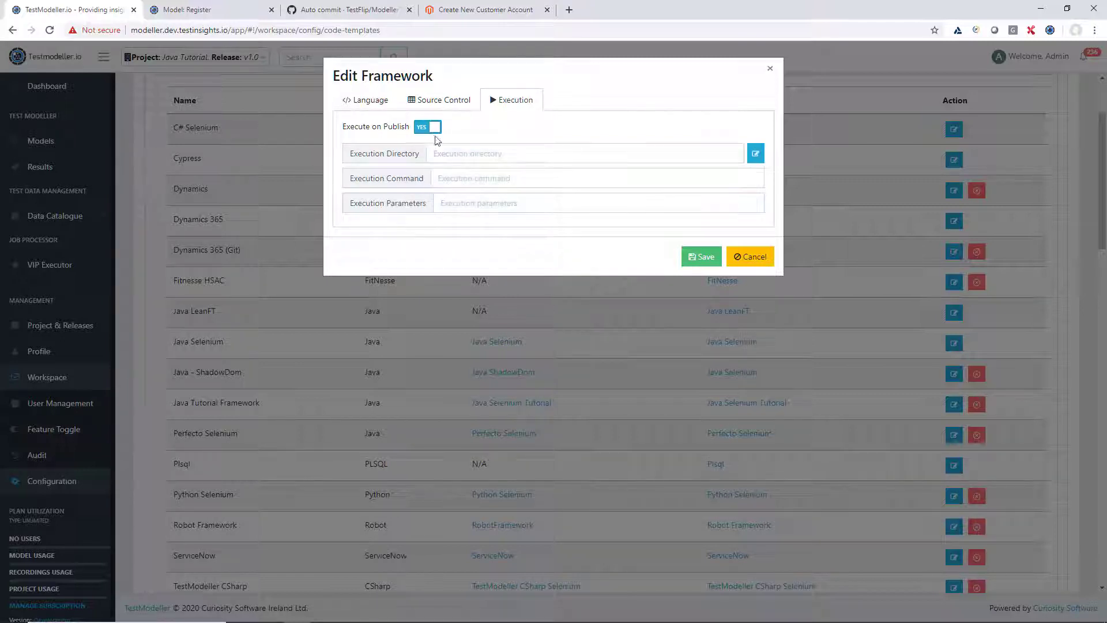
pyautogui.click(489, 153)
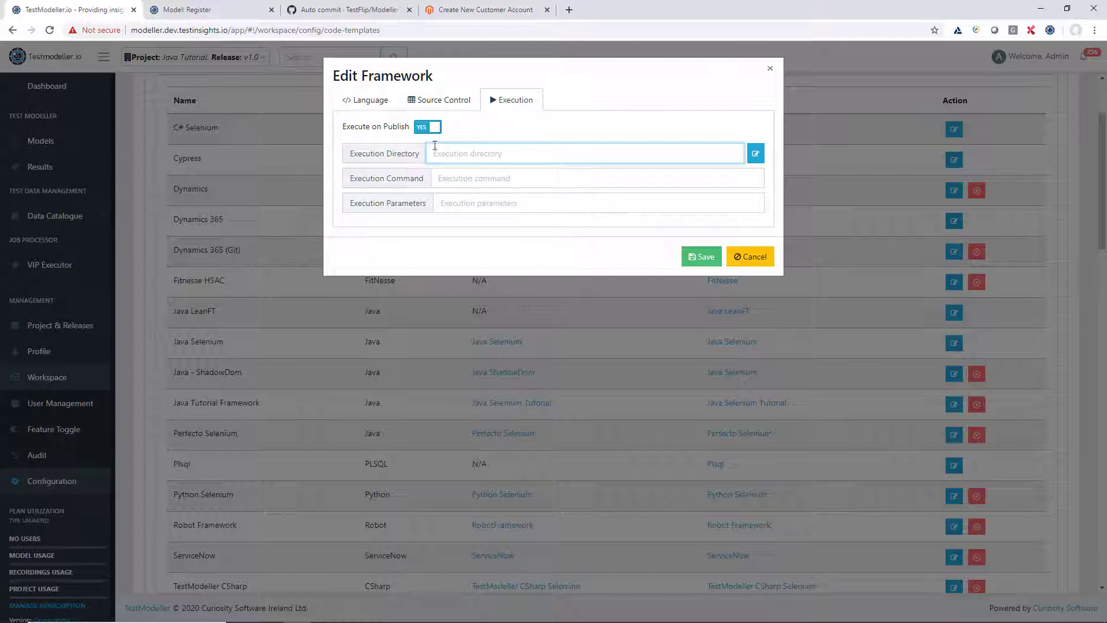
pyautogui.click(755, 153)
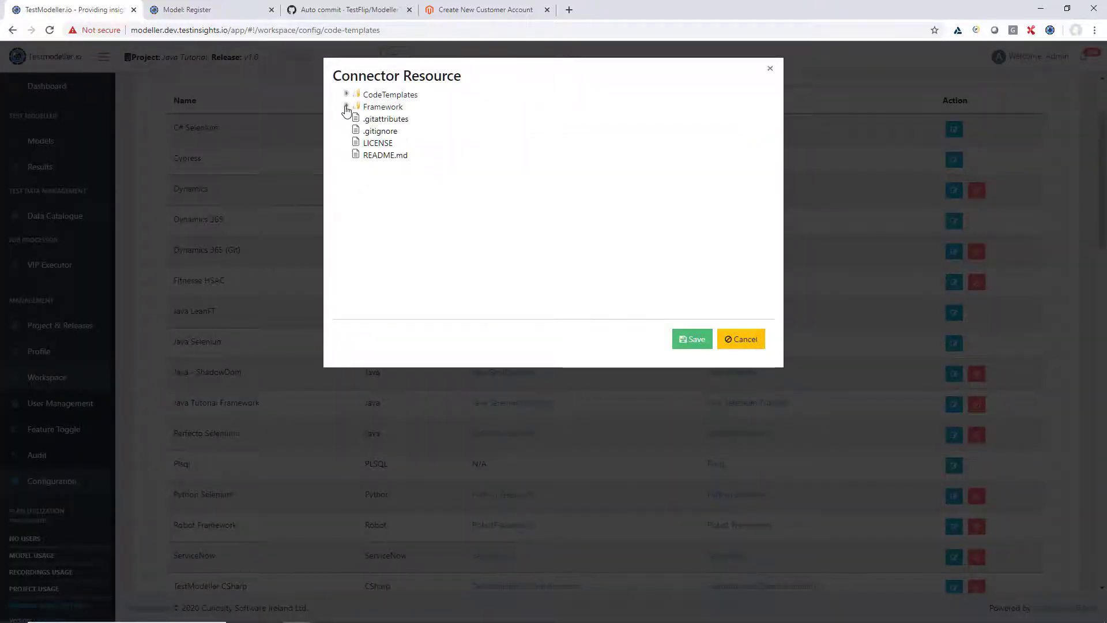
pyautogui.click(347, 107)
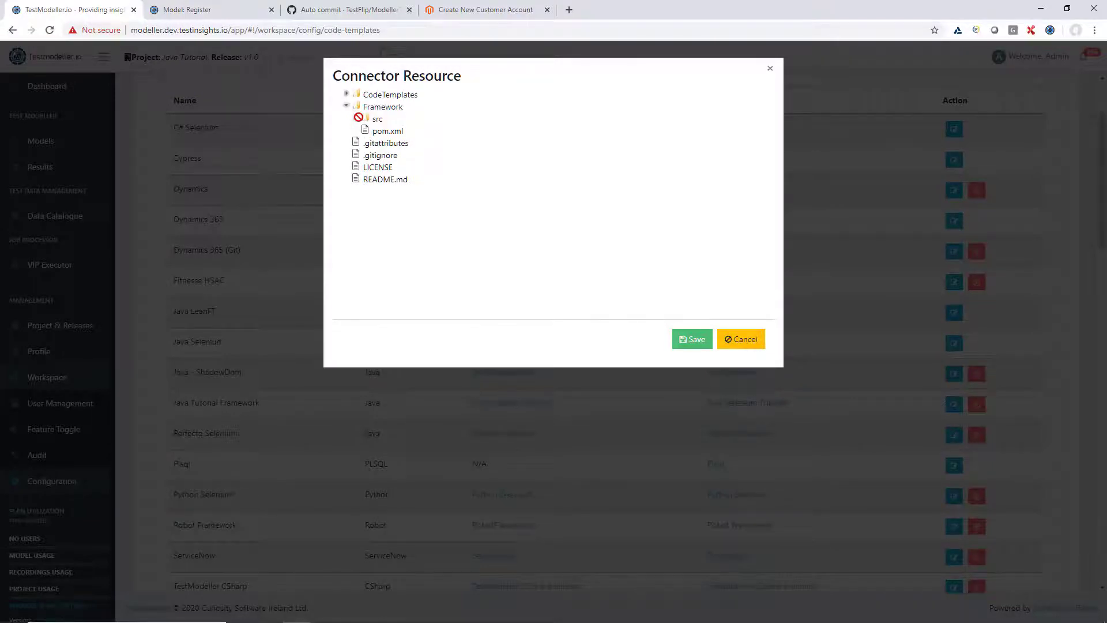
pyautogui.click(394, 111)
pyautogui.click(691, 340)
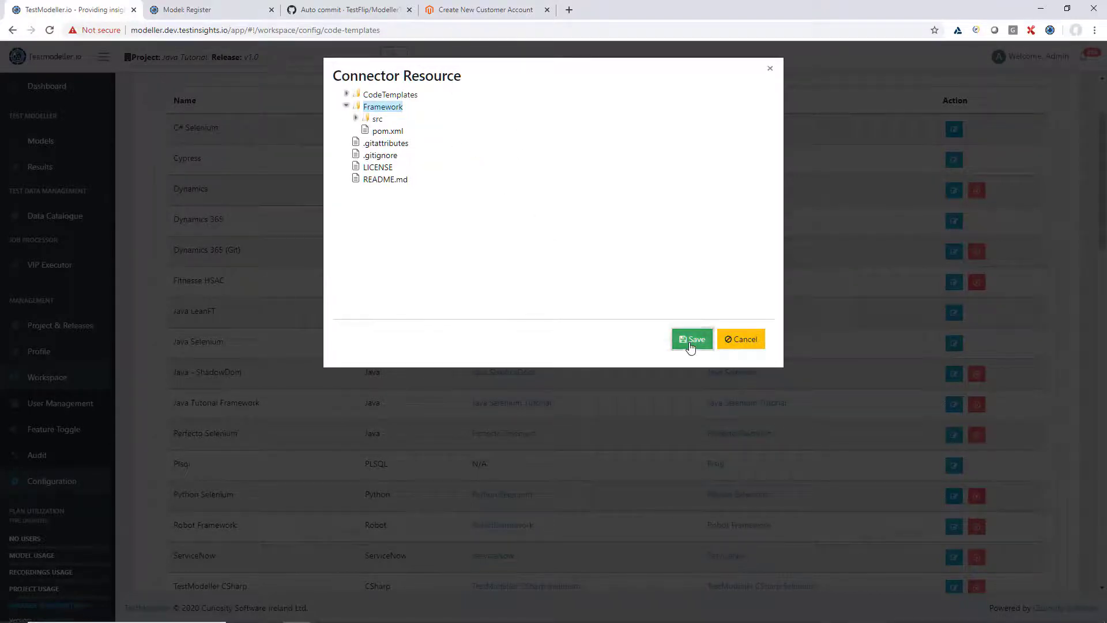
# - Set the execution command to C:\apache-maven-3.5.3\bin\mvn.cmd, copying and removing the arguments that follow it
pyautogui.click(516, 183)
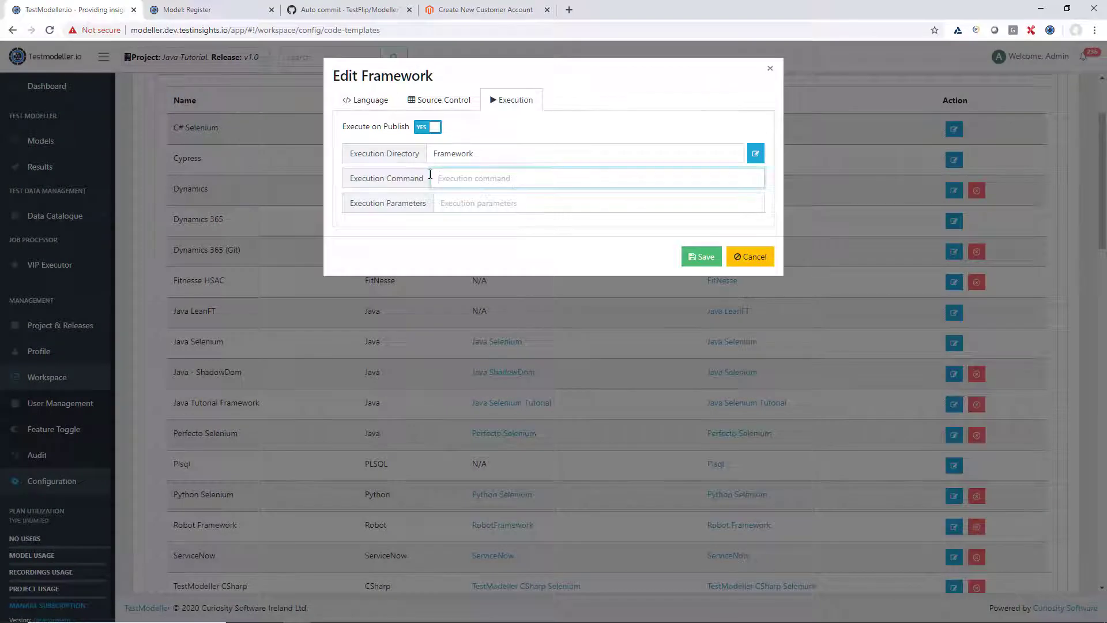
pyautogui.write('C:\\apache-maven-3.5.3\\bin\\mvn.cmd -Dtest=Example_DefaultProfile.java test')
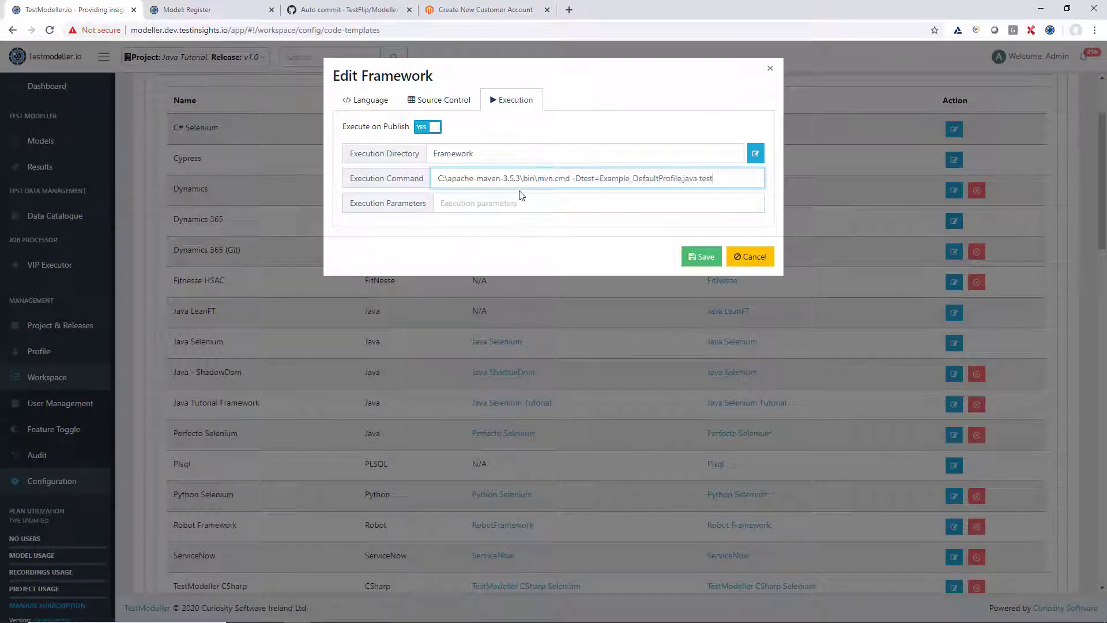
pyautogui.moveTo(572, 179); pyautogui.dragTo(744, 181)
pyautogui.hotkey('ctrl', 'c')
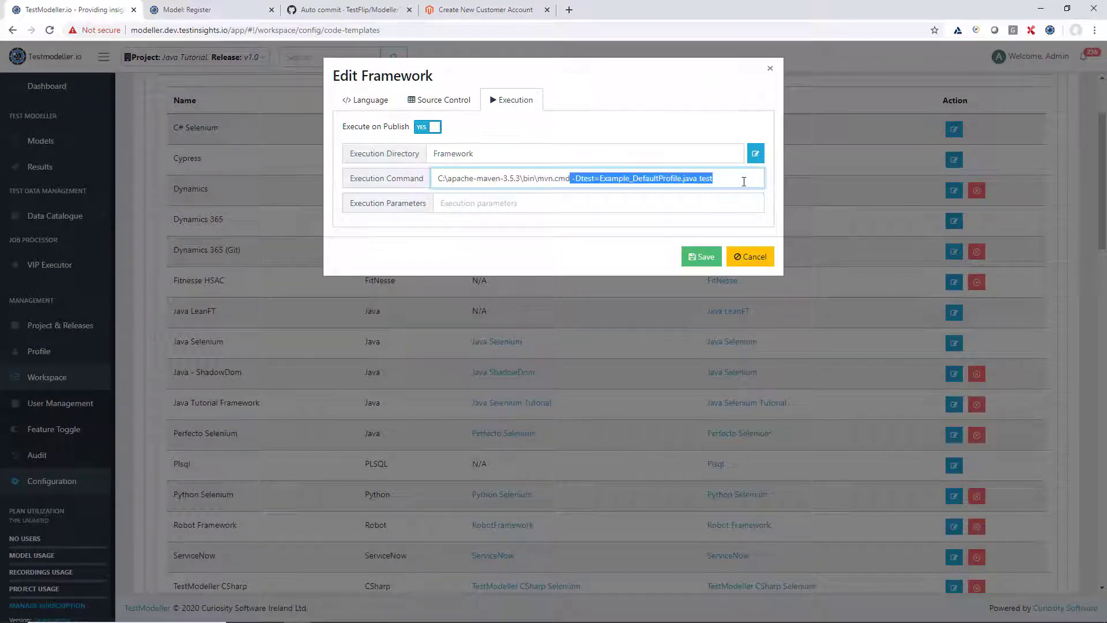
pyautogui.press('BackSpace')
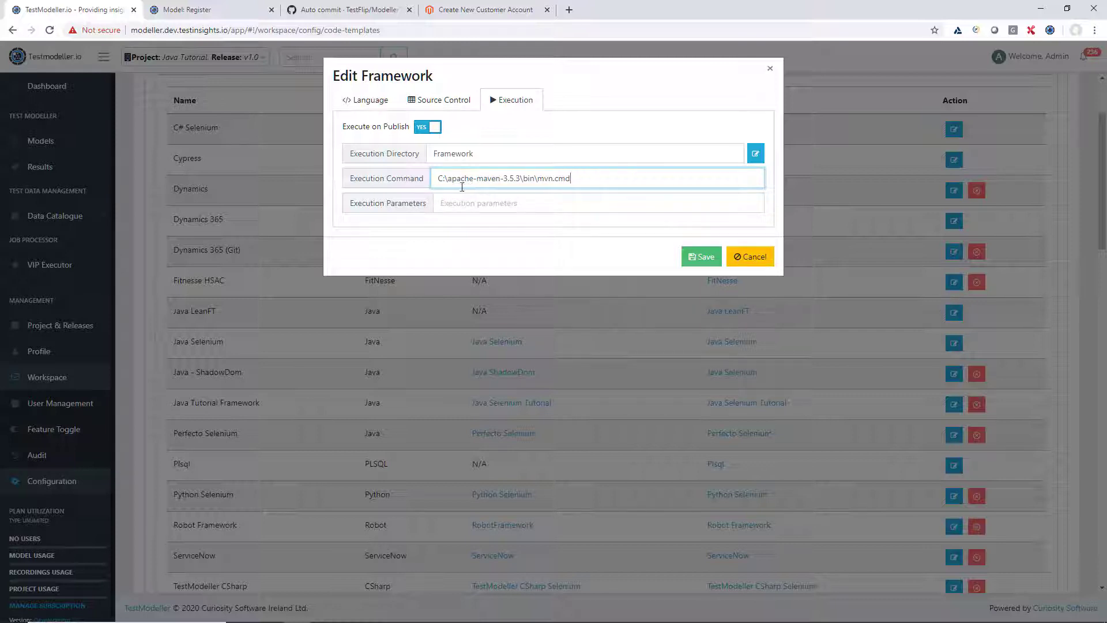
# - Set the execution parameters to -Dtest=Example_DefaultProfile.java test, without a leading space
pyautogui.click(490, 209)
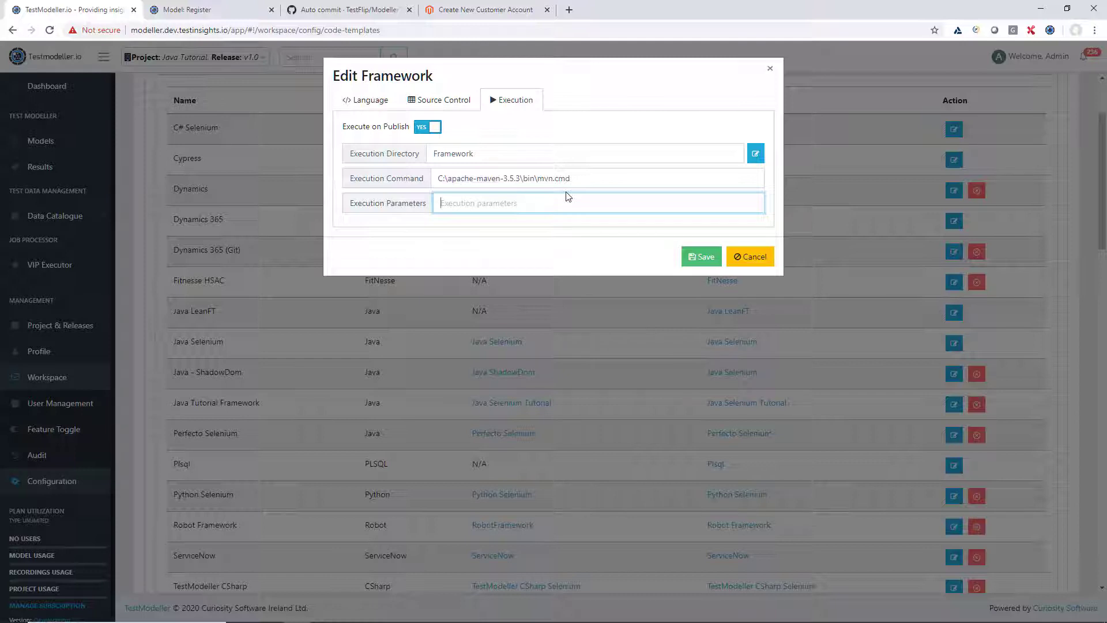
pyautogui.hotkey('ctrl', 'v')
pyautogui.hotkey('ctrl', 'a')
pyautogui.press('Home')
pyautogui.press('Delete')
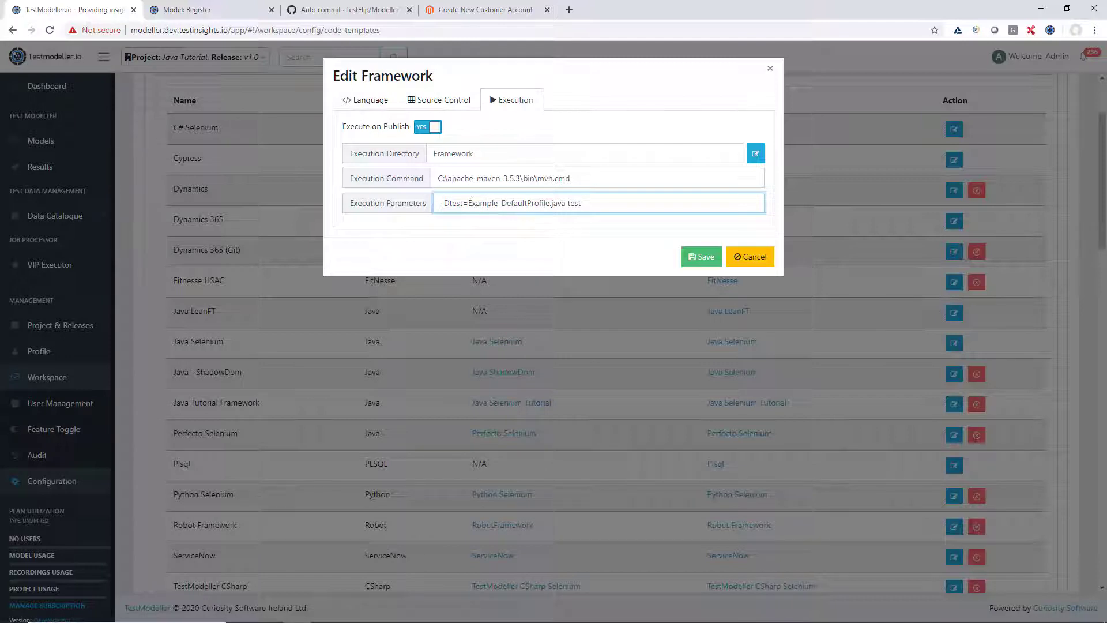
# - Replace Example_DefaultProfile.java in the execution parameters with the placeholder [filename] and save the framework
pyautogui.moveTo(470, 203); pyautogui.dragTo(567, 206)
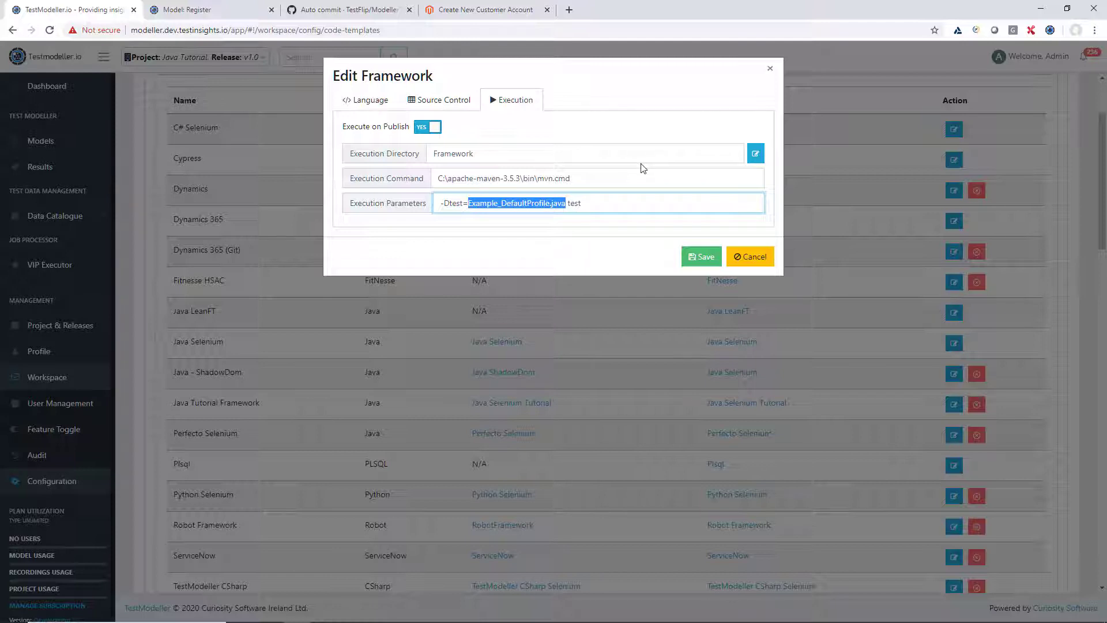
pyautogui.write('[]')
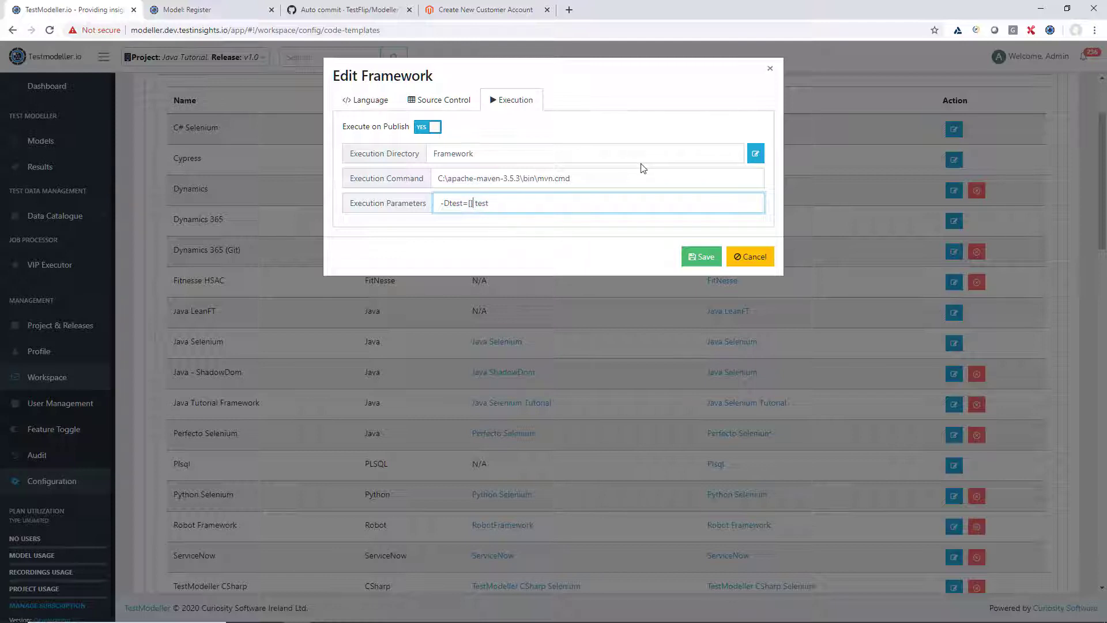
pyautogui.press('Left')
pyautogui.write('filename')
pyautogui.doubleClick(485, 204)
pyautogui.click(519, 210)
pyautogui.click(696, 258)
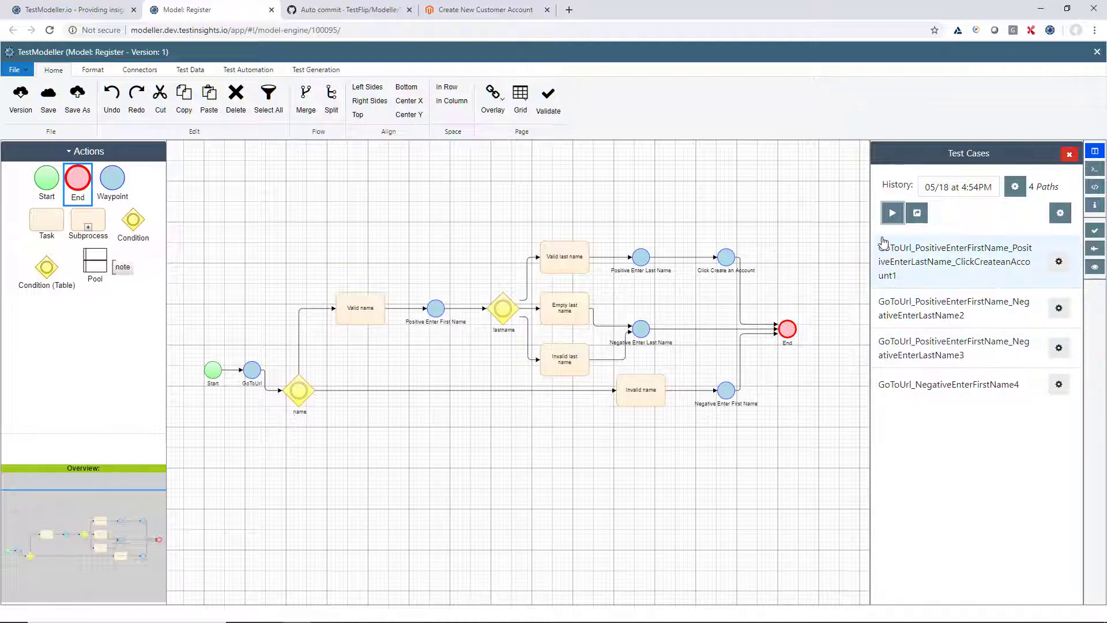
# - Execute the Register model's test cases with the Generate Multi-Automation process and show the log in the generation progress dialog
pyautogui.click(891, 214)
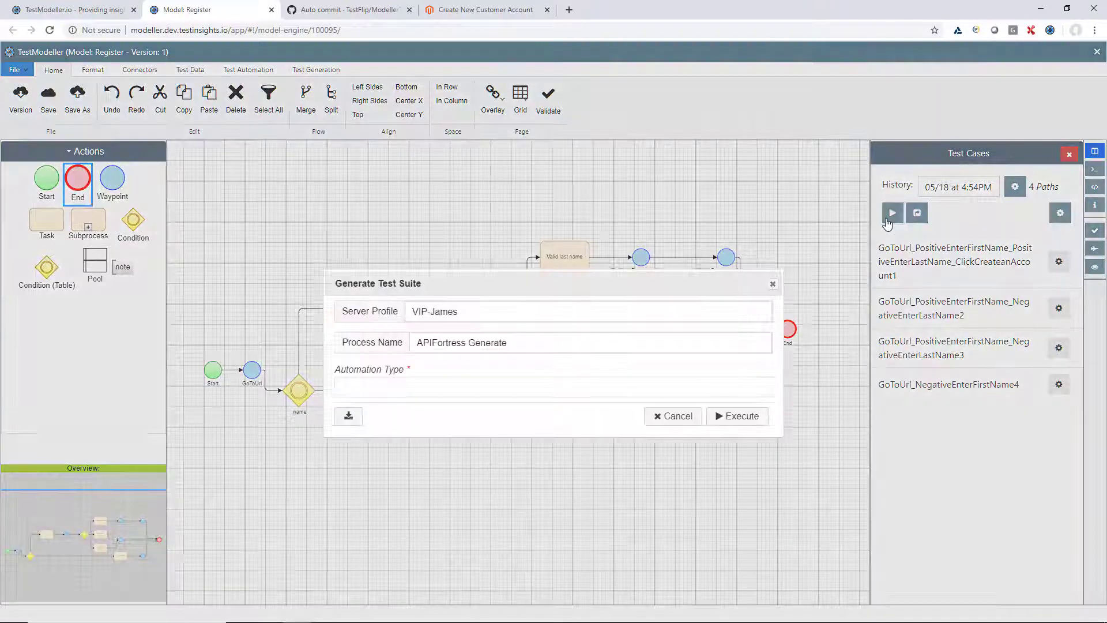
pyautogui.click(592, 341)
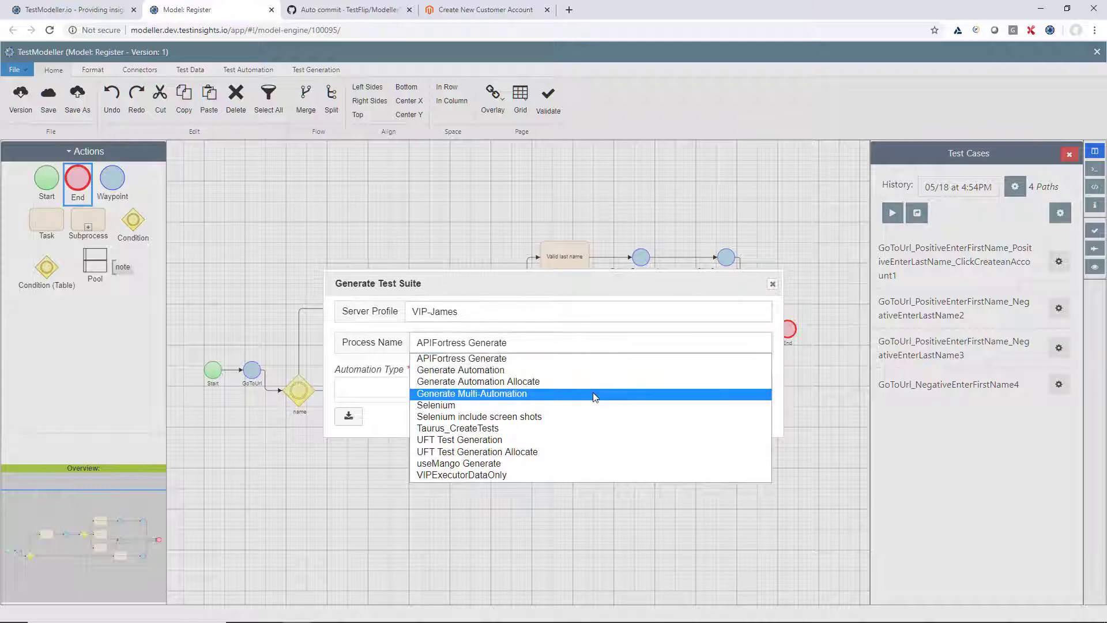
pyautogui.click(593, 393)
pyautogui.click(739, 378)
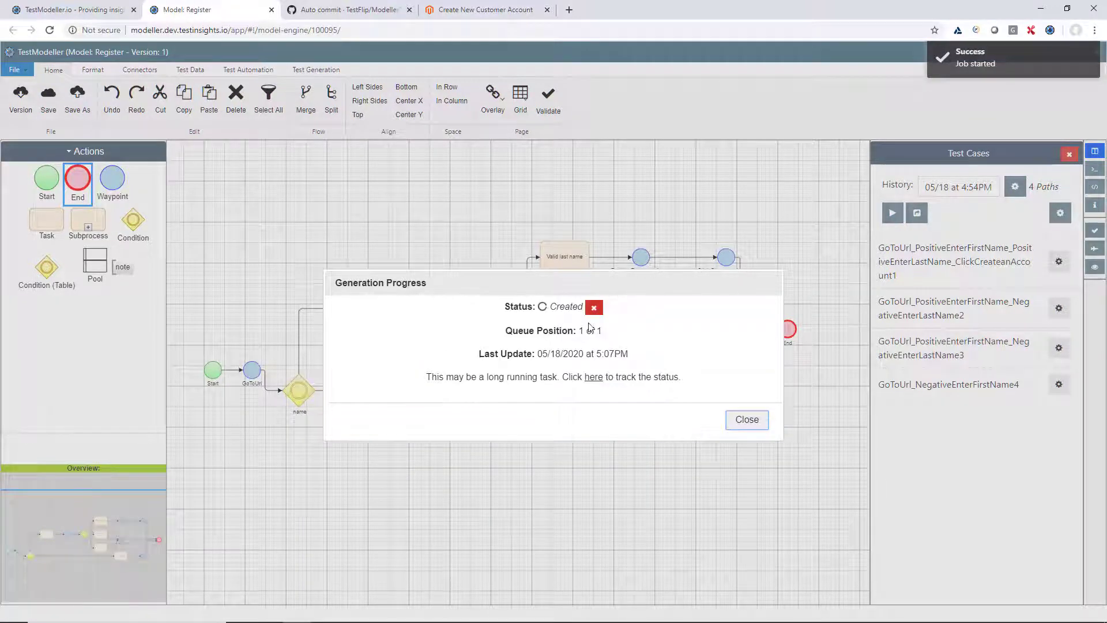
pyautogui.click(556, 377)
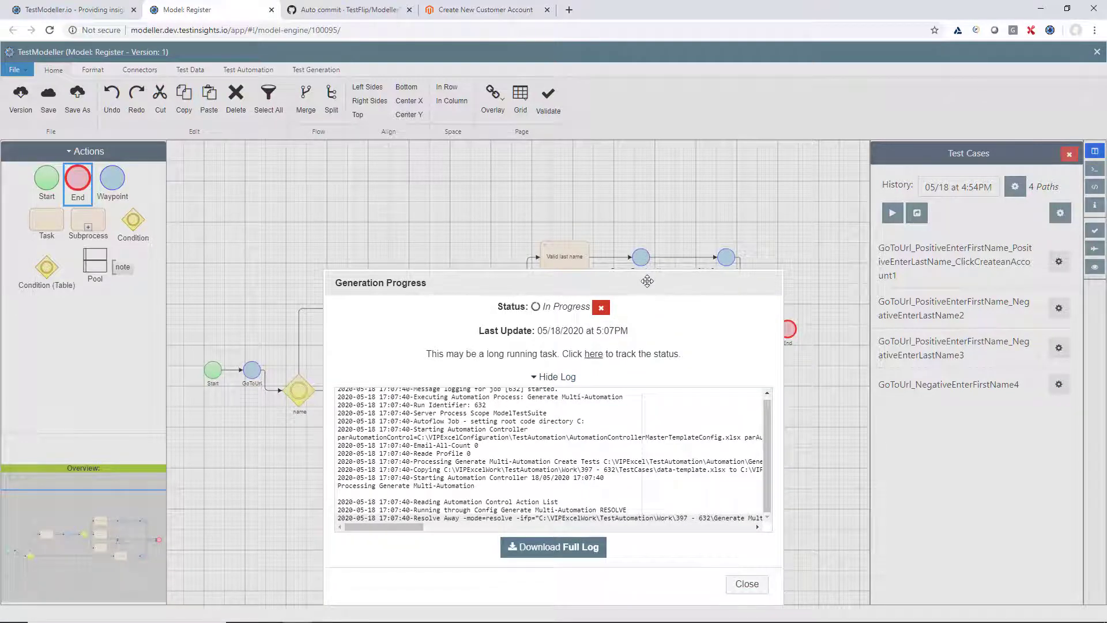
pyautogui.moveTo(647, 282); pyautogui.dragTo(650, 207)
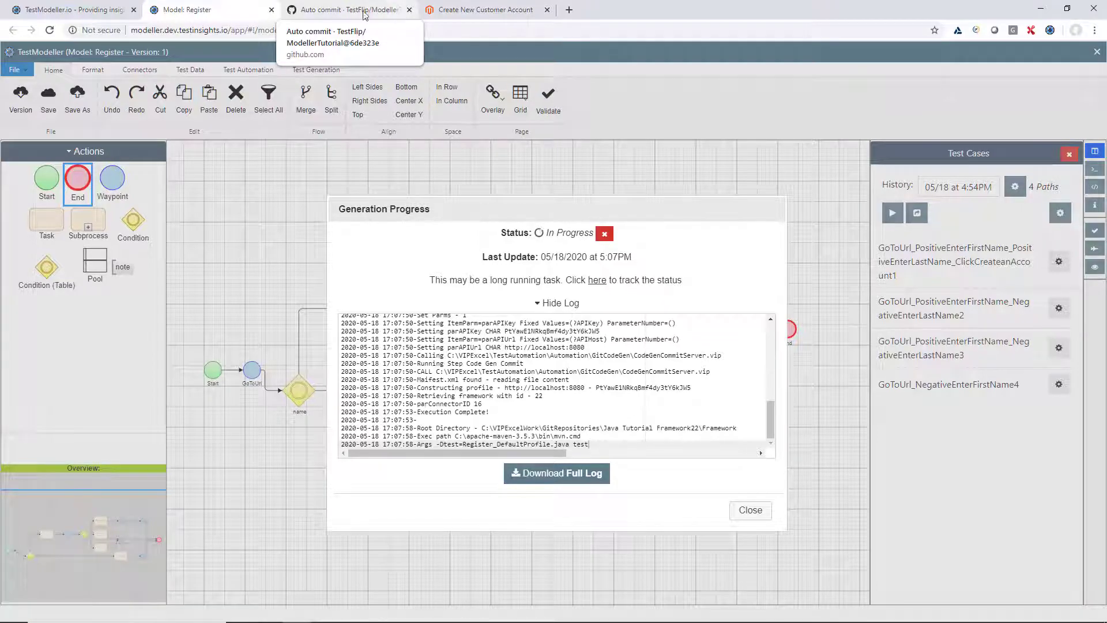
# - Open the newest auto commit in the ModellerTutorial GitHub repository and examine the generated test code
pyautogui.click(363, 12)
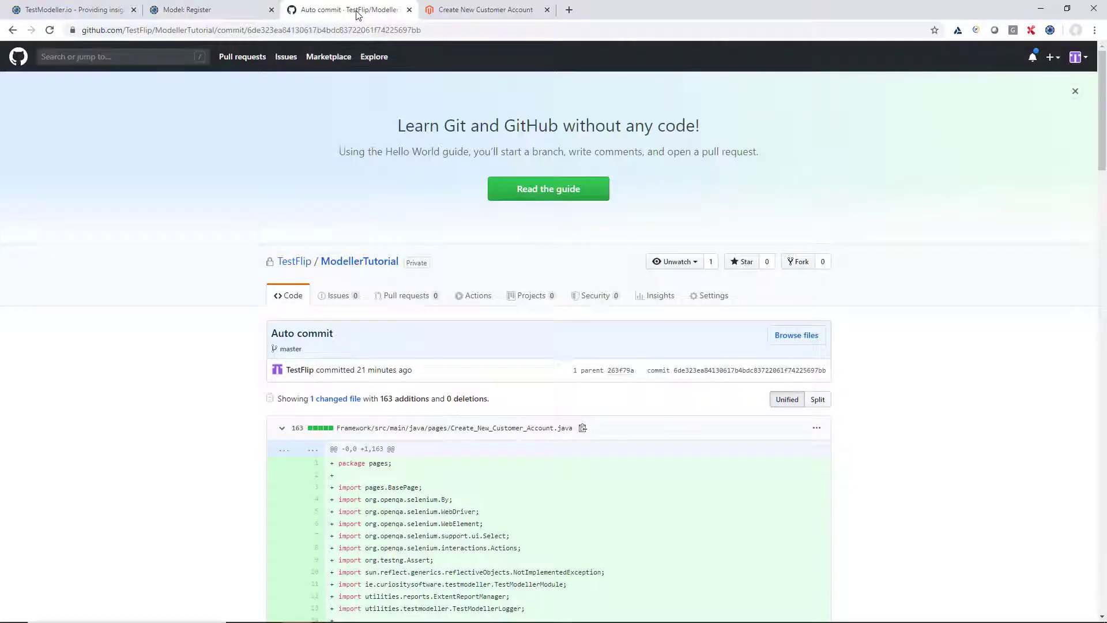
pyautogui.click(338, 264)
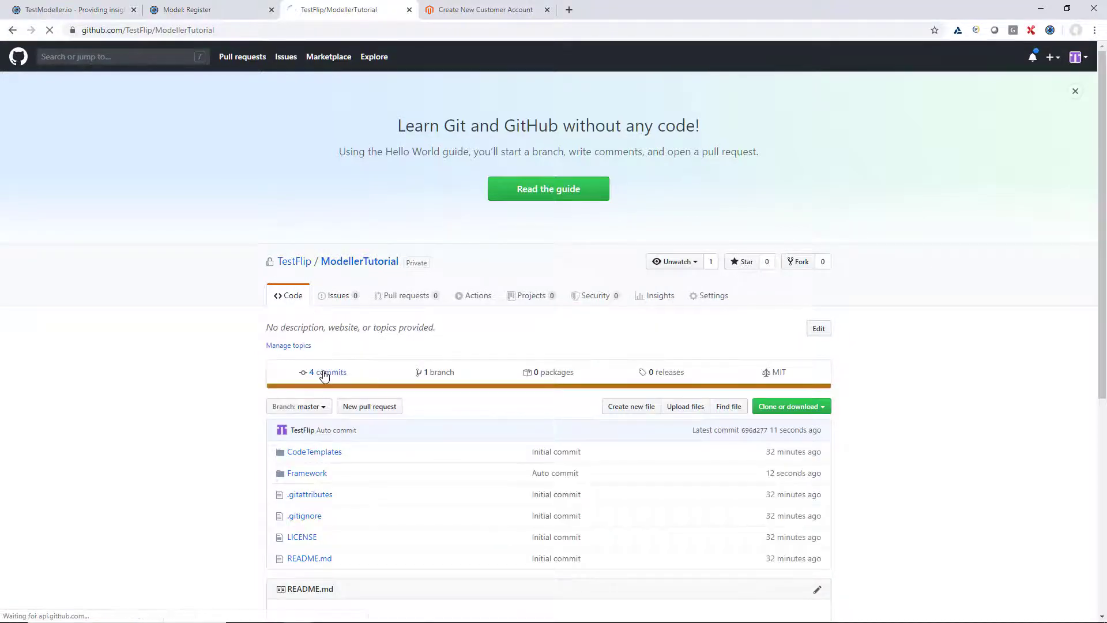
pyautogui.click(324, 375)
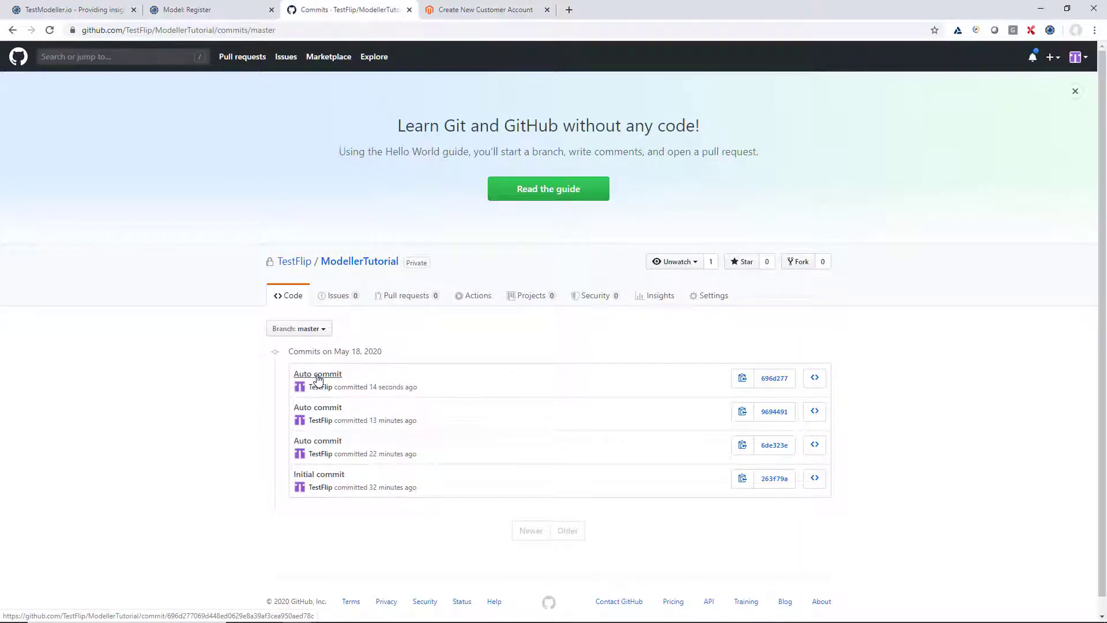
pyautogui.click(317, 379)
pyautogui.scroll(-4, 383, 329)
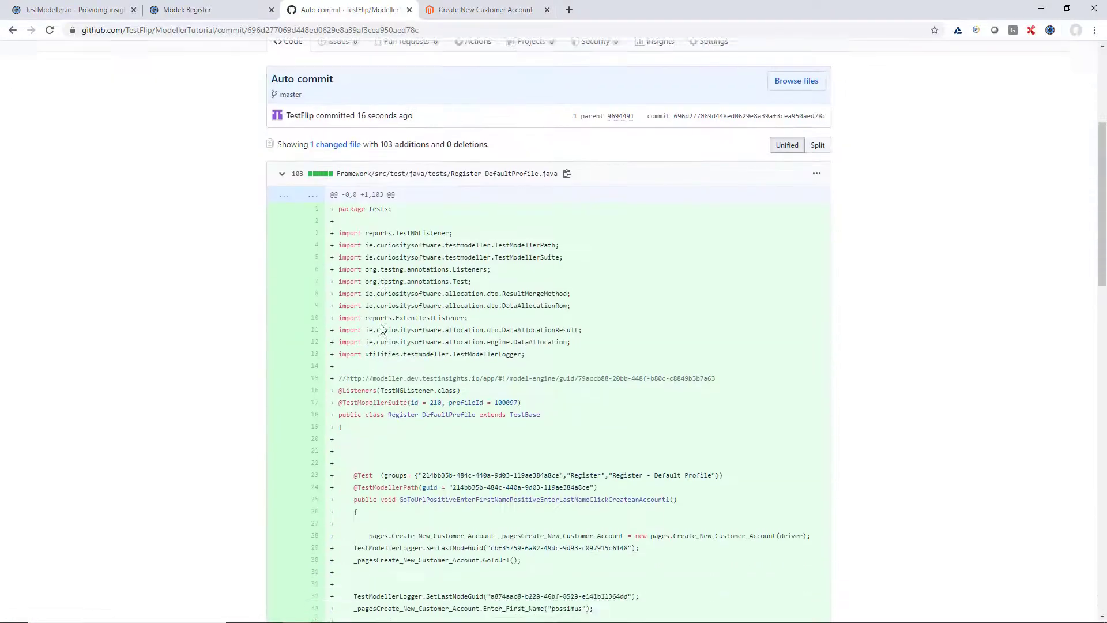
pyautogui.scroll(-5, 381, 328)
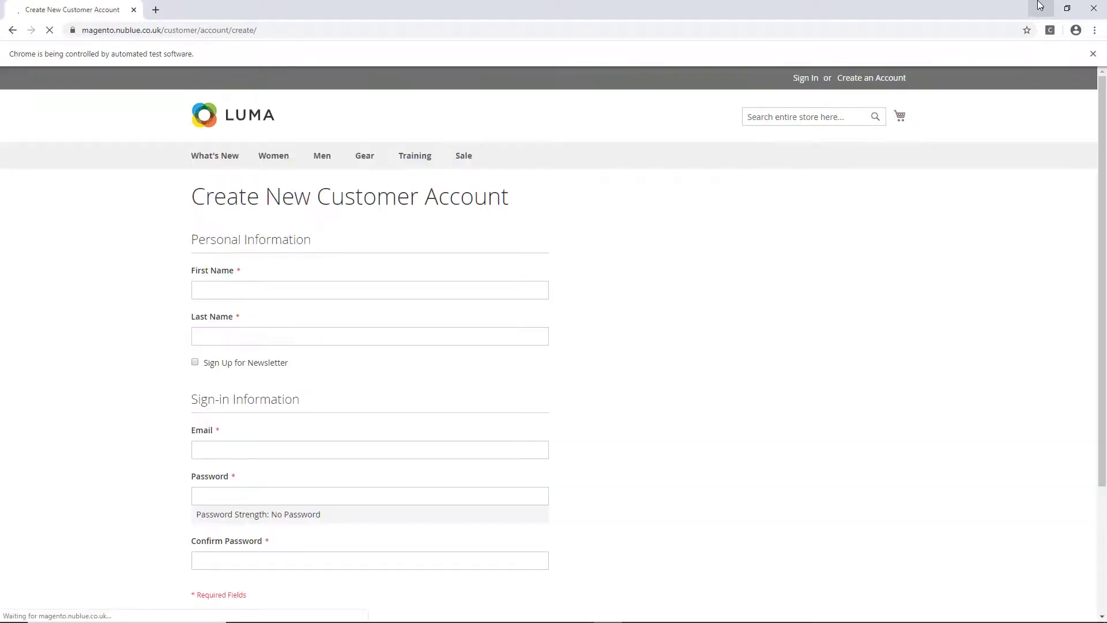
# - Minimize the automated test browser and return to the Register model's generation progress
pyautogui.click(1040, 7)
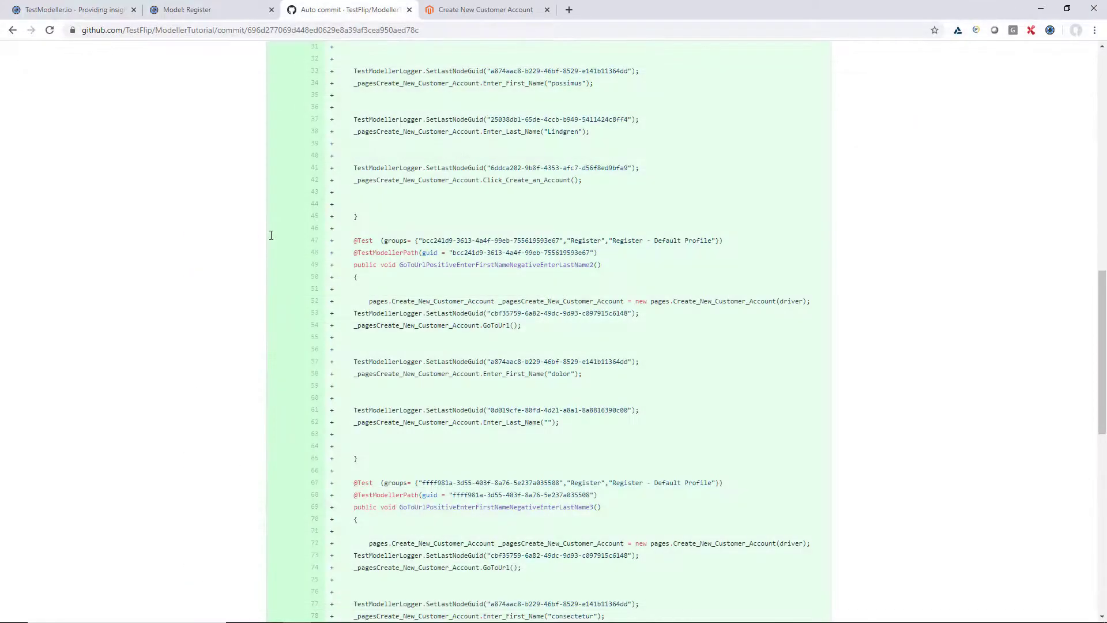
pyautogui.click(245, 5)
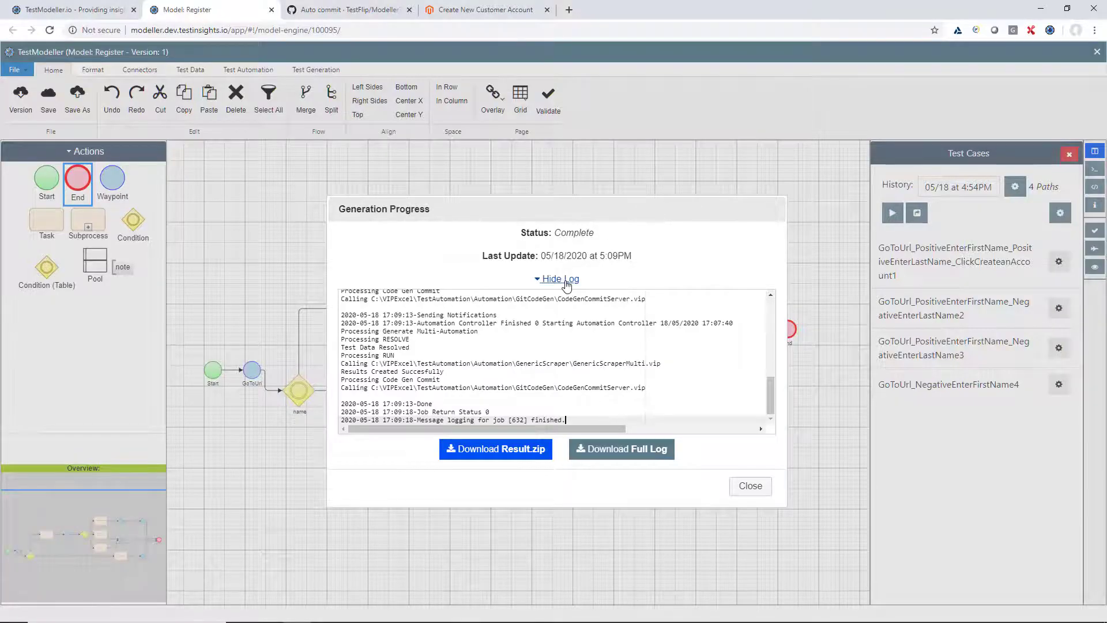
# - Download the job's full log, examine its Maven test results and build outcome, and close the log file
pyautogui.click(626, 455)
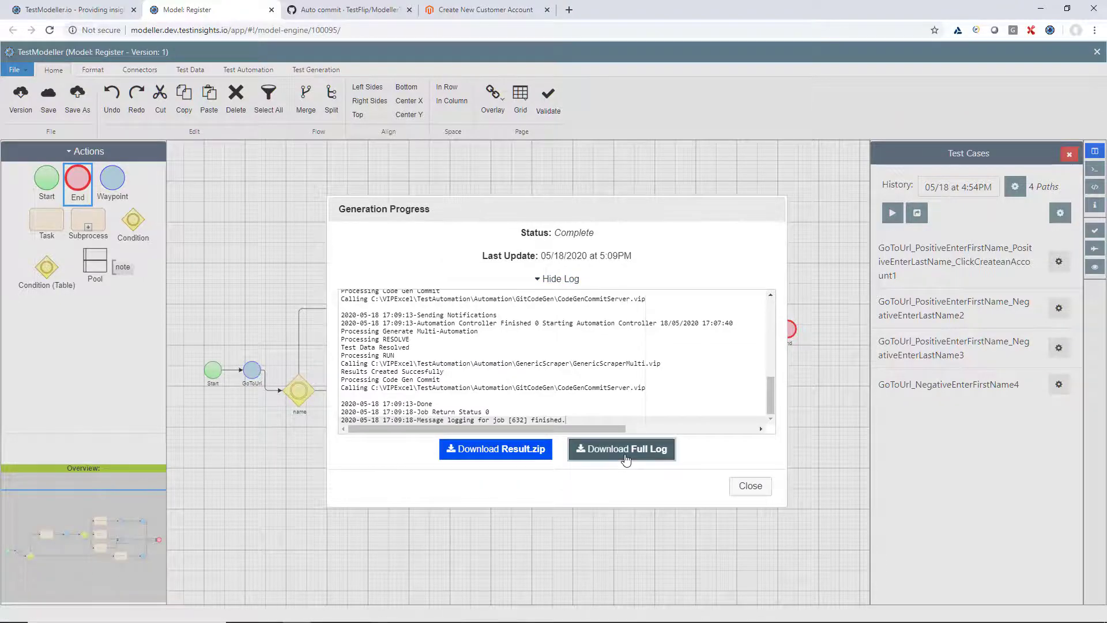
pyautogui.click(89, 606)
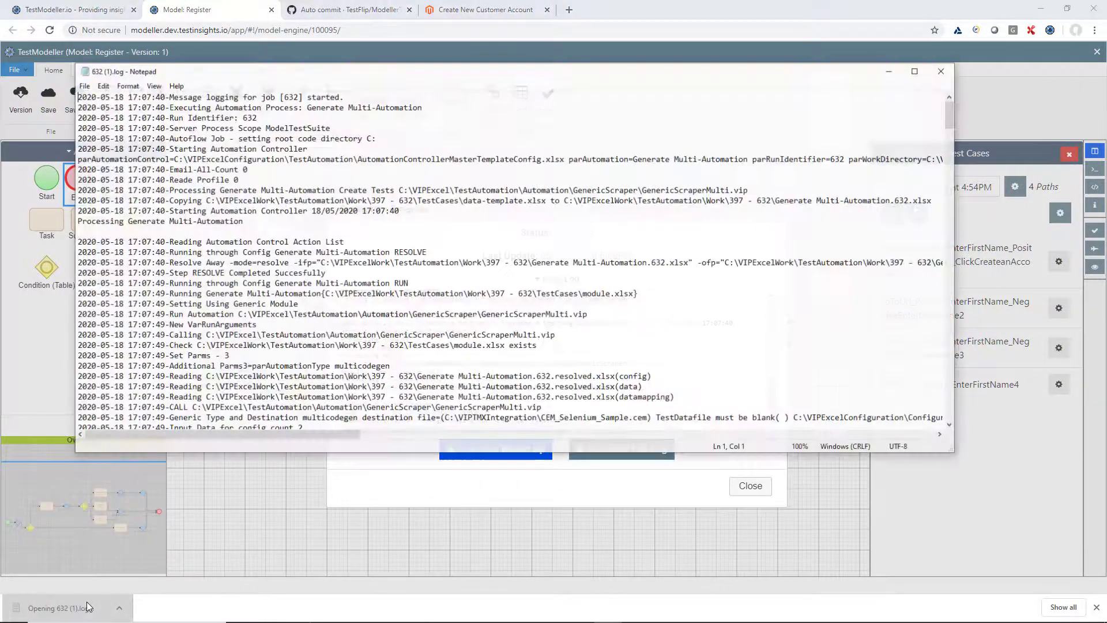
pyautogui.scroll(-10, 319, 332)
pyautogui.scroll(-20, 319, 332)
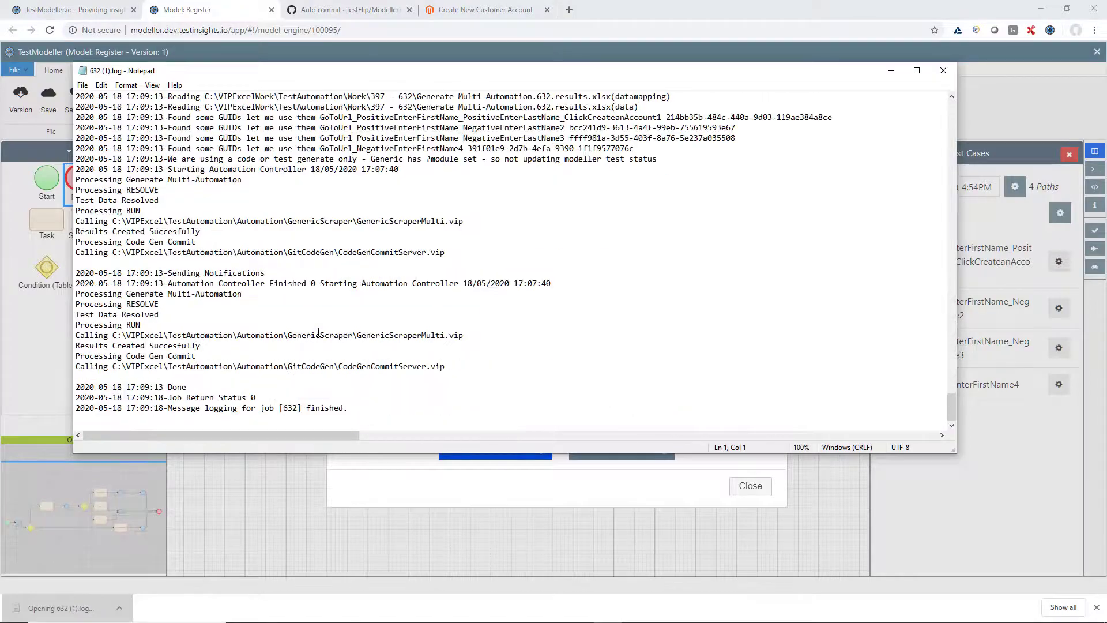
pyautogui.scroll(15, 252, 261)
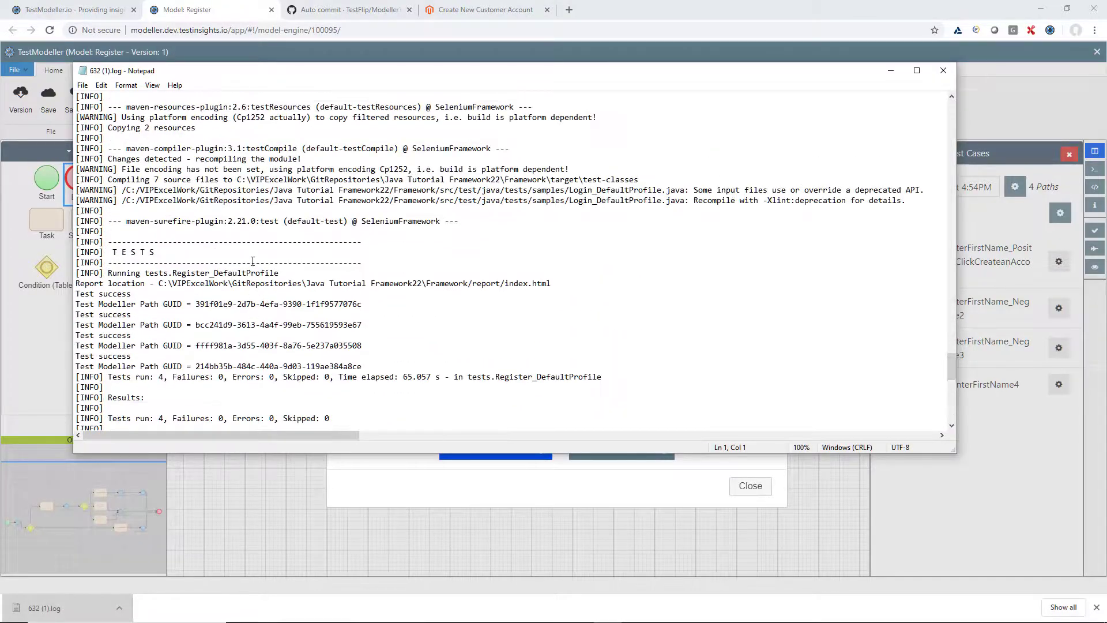
pyautogui.scroll(-10, 253, 340)
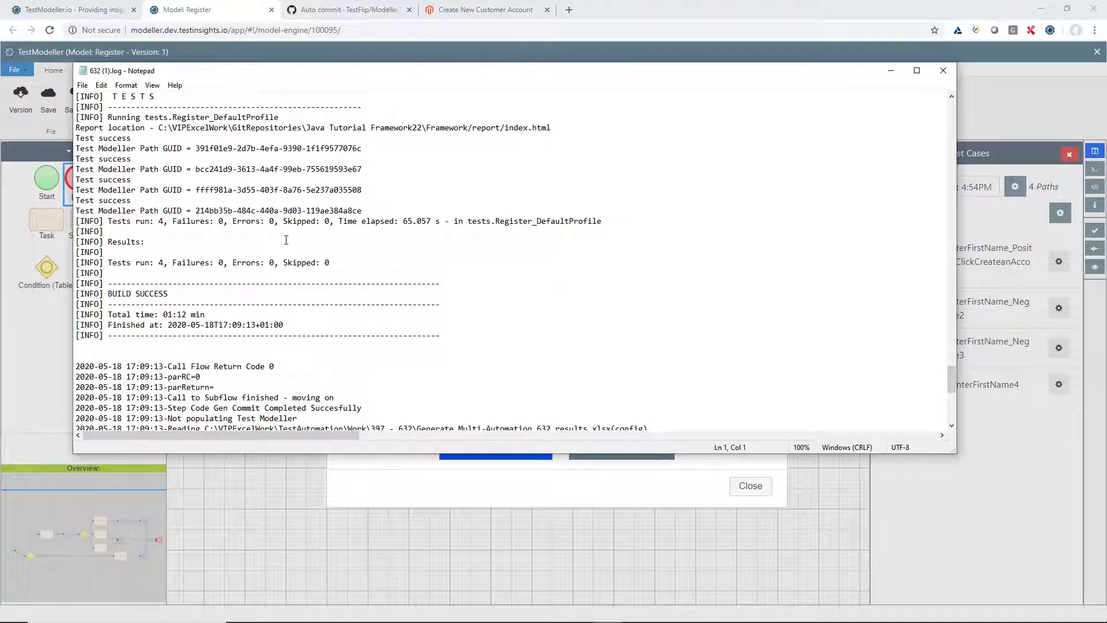
pyautogui.scroll(1, 262, 269)
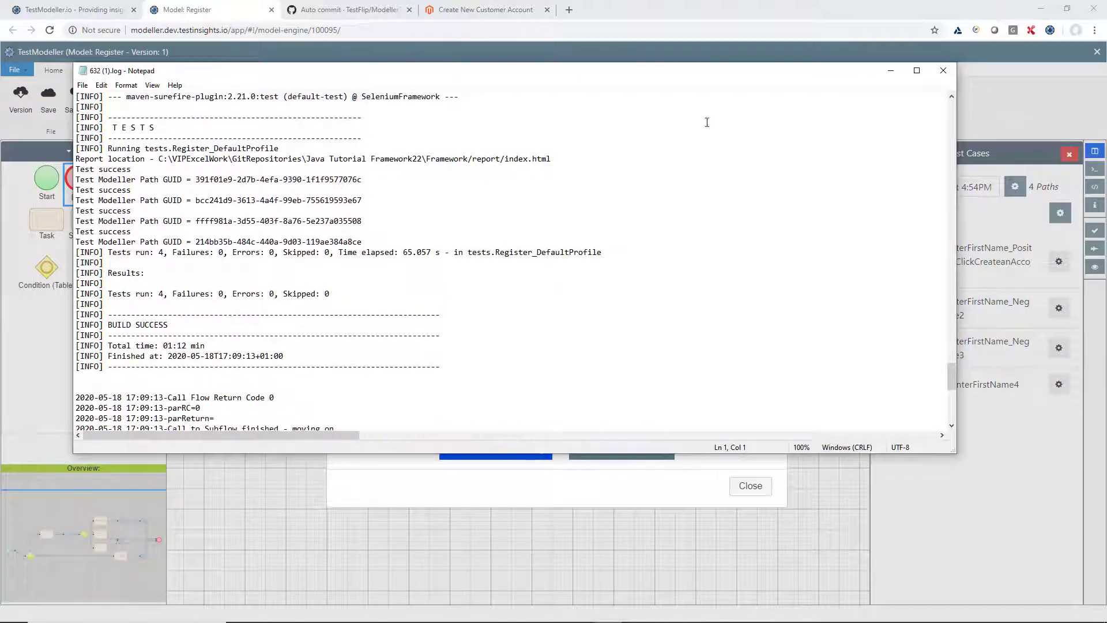
pyautogui.click(944, 70)
# - Close the generation progress dialog and refresh the Register model's test cases to load their run results
pyautogui.click(751, 486)
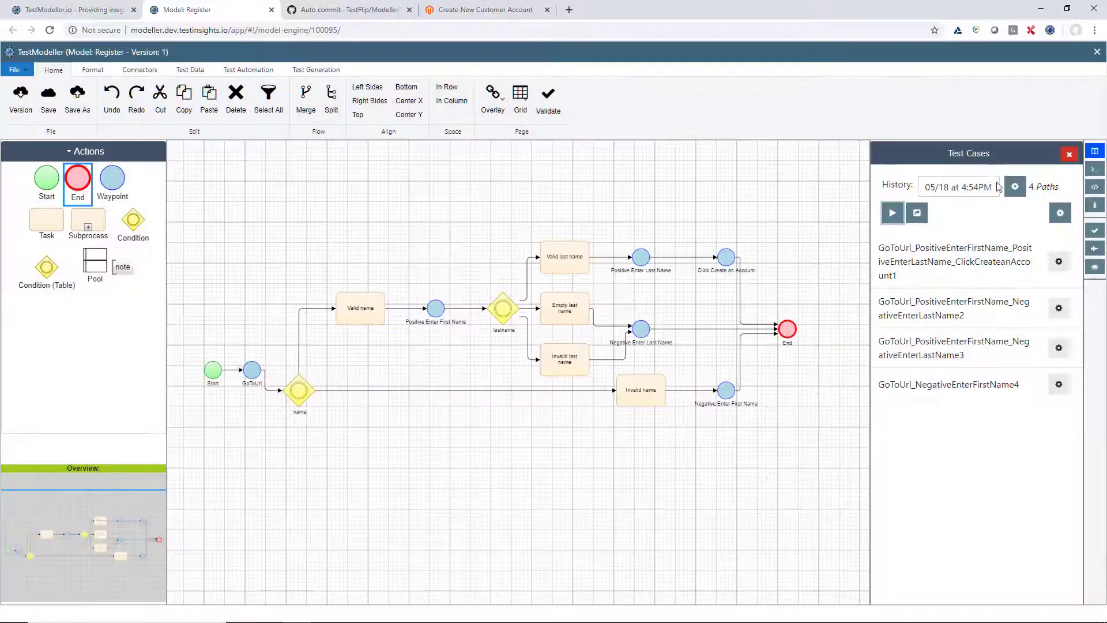
pyautogui.click(1015, 186)
pyautogui.click(988, 211)
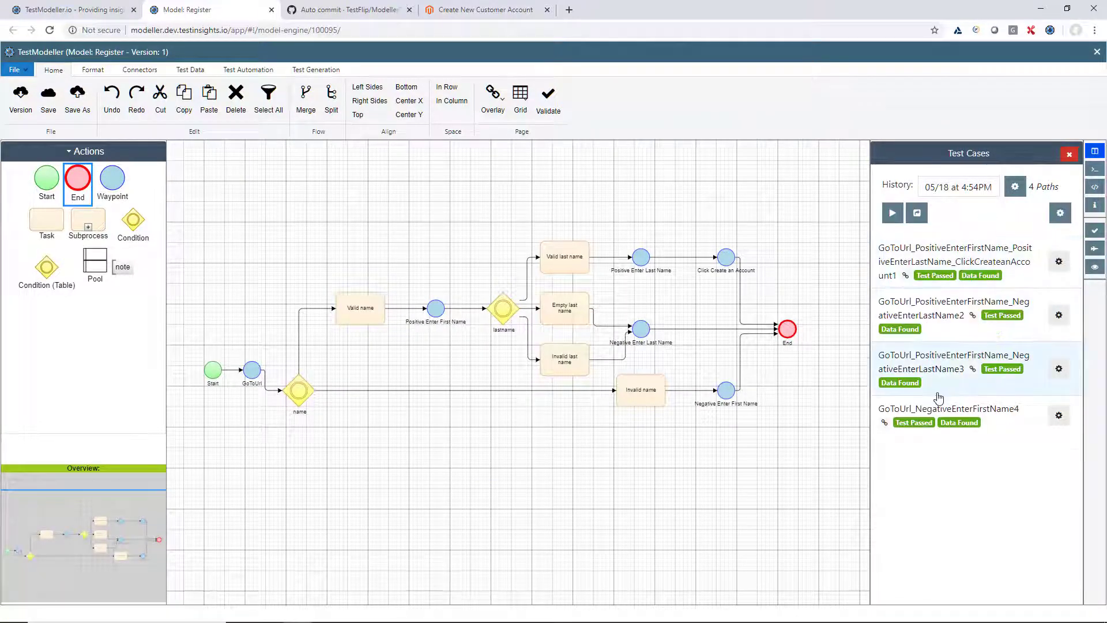
# - Check the test links of GoToUrl_PositiveEnterFirstName_PositiveEnterLastName_ClickCreateanAccount1 for its Git source file and close them
pyautogui.click(1063, 263)
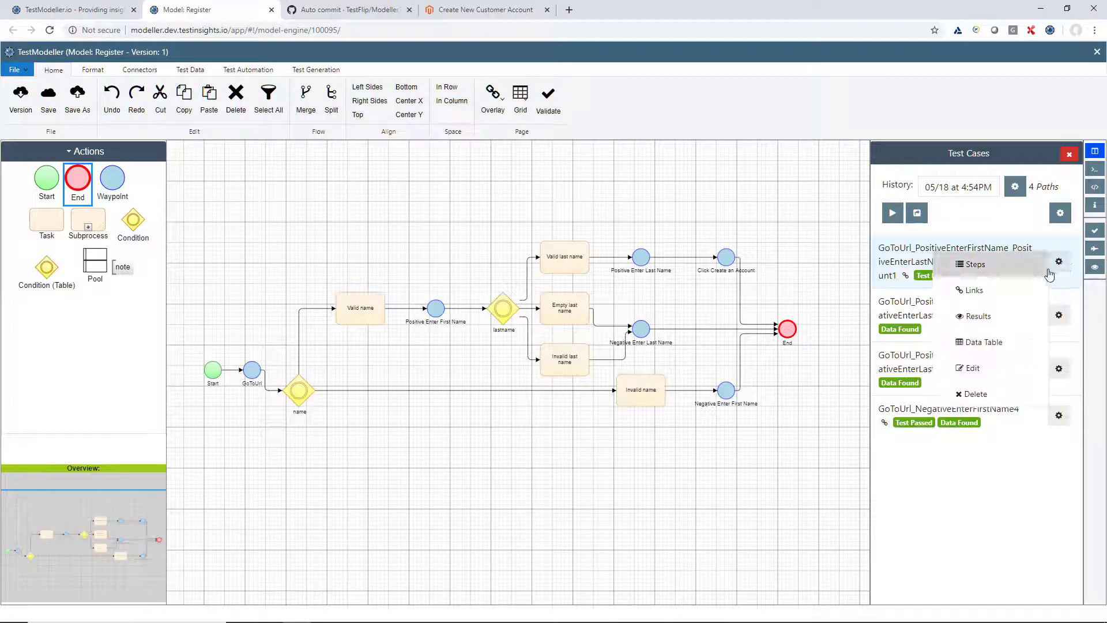
pyautogui.click(978, 288)
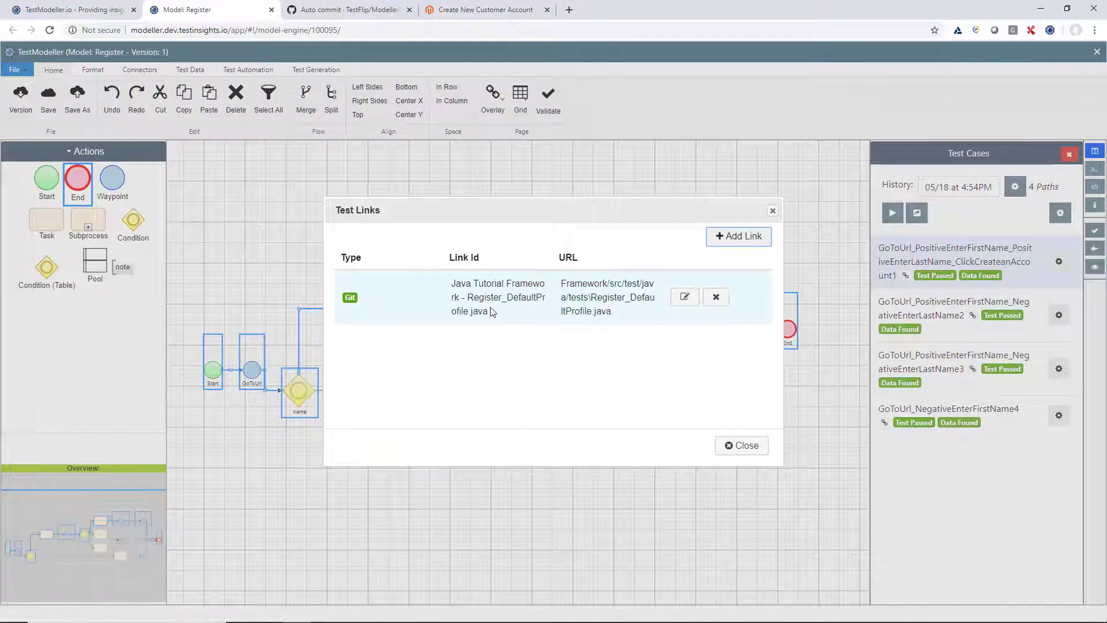
pyautogui.click(742, 447)
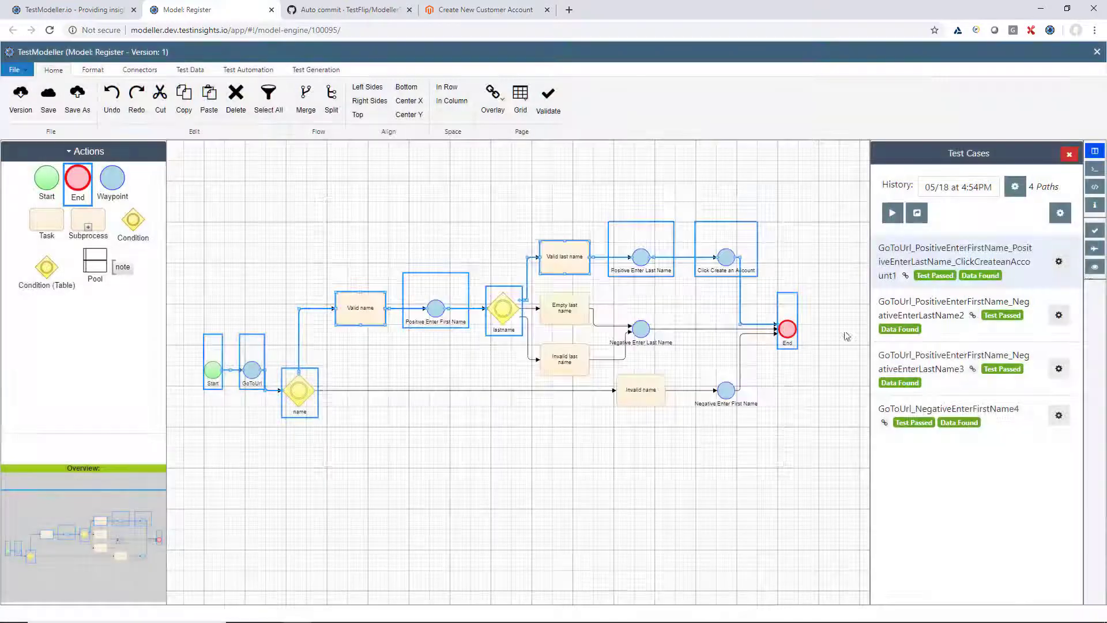
# - Open the first test case's execution history and examine the step statuses and screenshots in its run details
pyautogui.click(1057, 262)
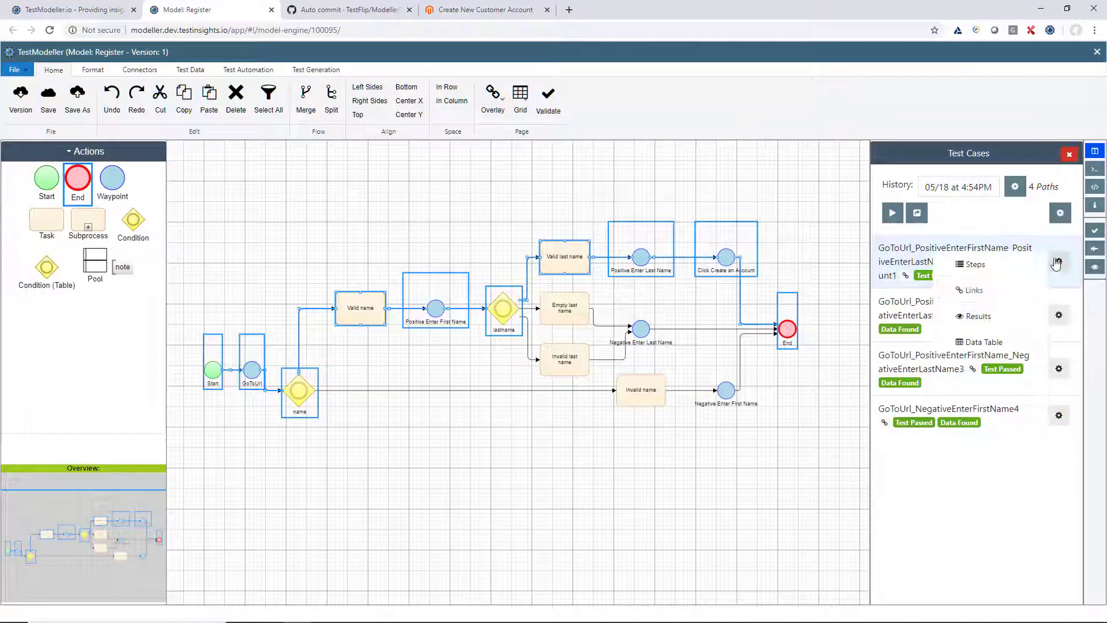
pyautogui.click(1013, 316)
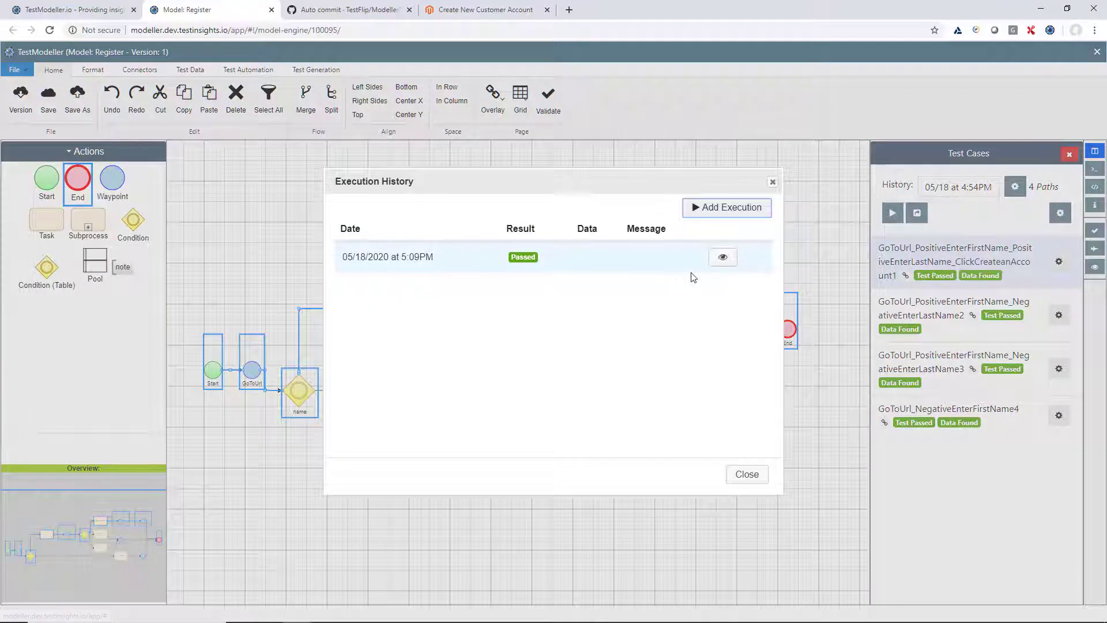
pyautogui.click(724, 256)
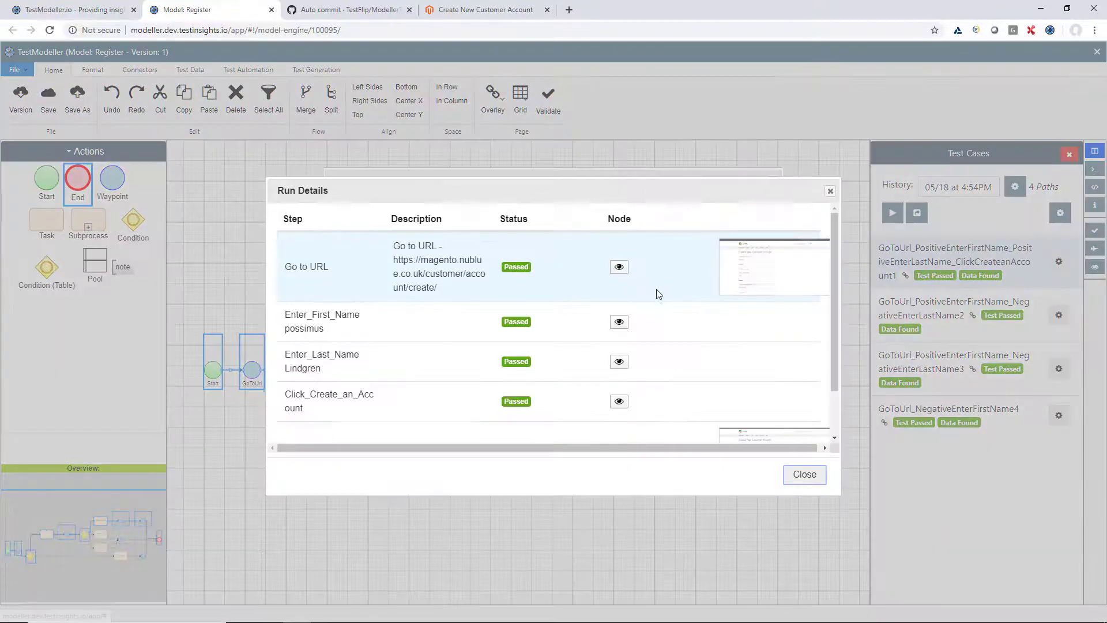
pyautogui.scroll(-1, 404, 323)
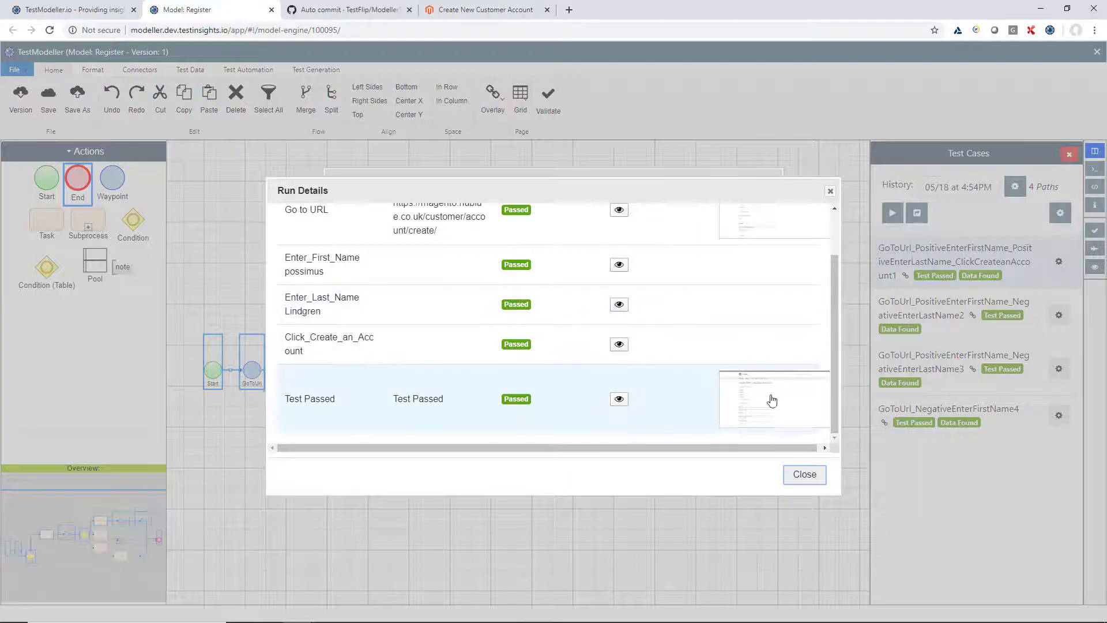